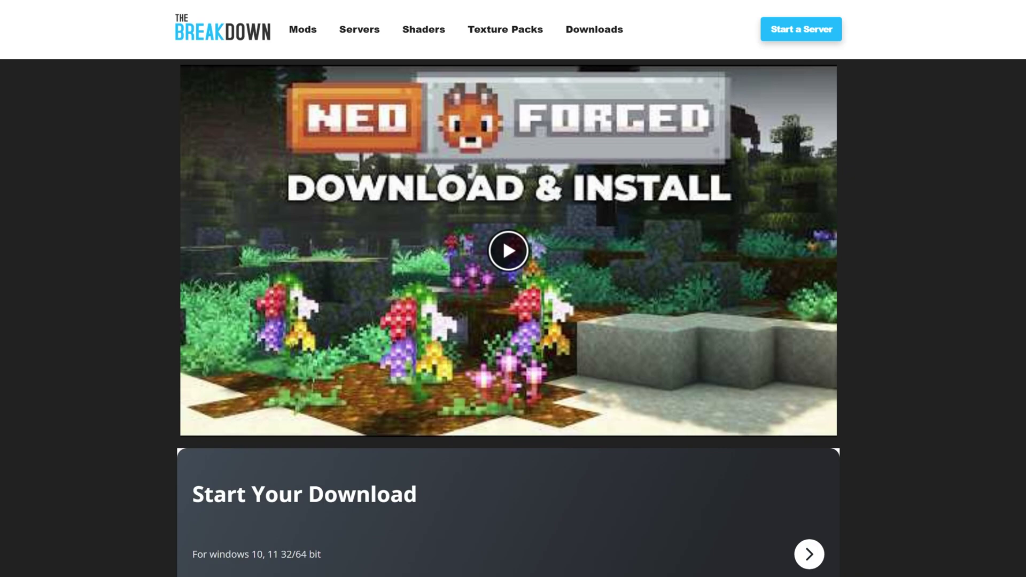
Download the NeoForge installer neoforge-21.5.7-beta-installer.jar through the guide's NeoForge download link and save it in Downloads.
scroll(944, 348, "down", 4)
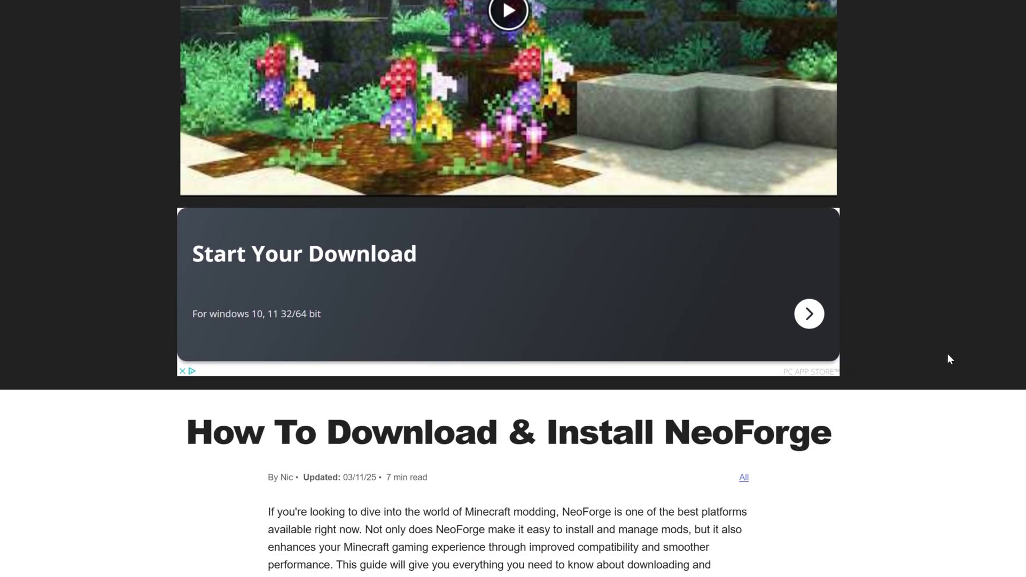
scroll(945, 354, "down", 3)
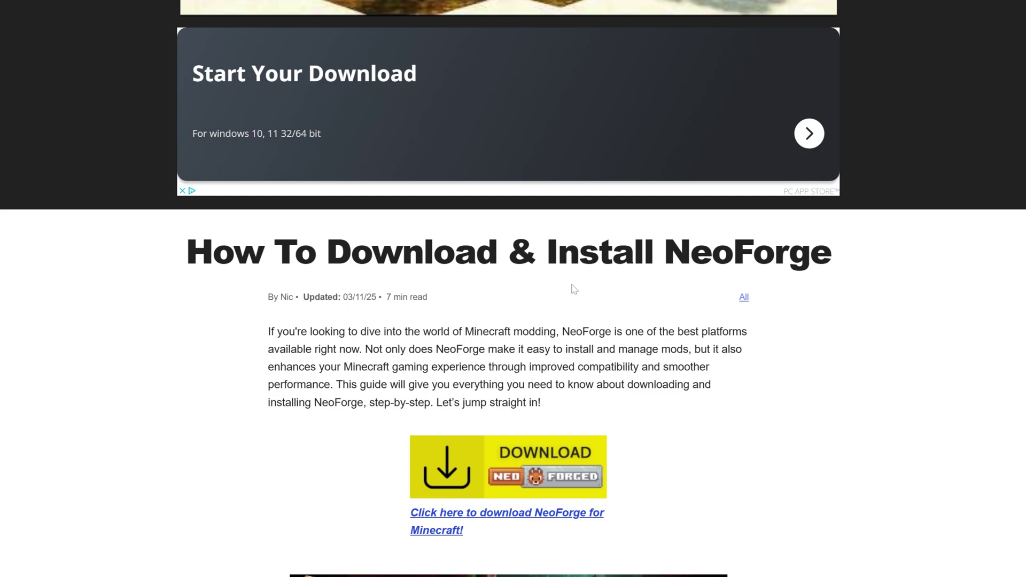
scroll(588, 300, "down", 2)
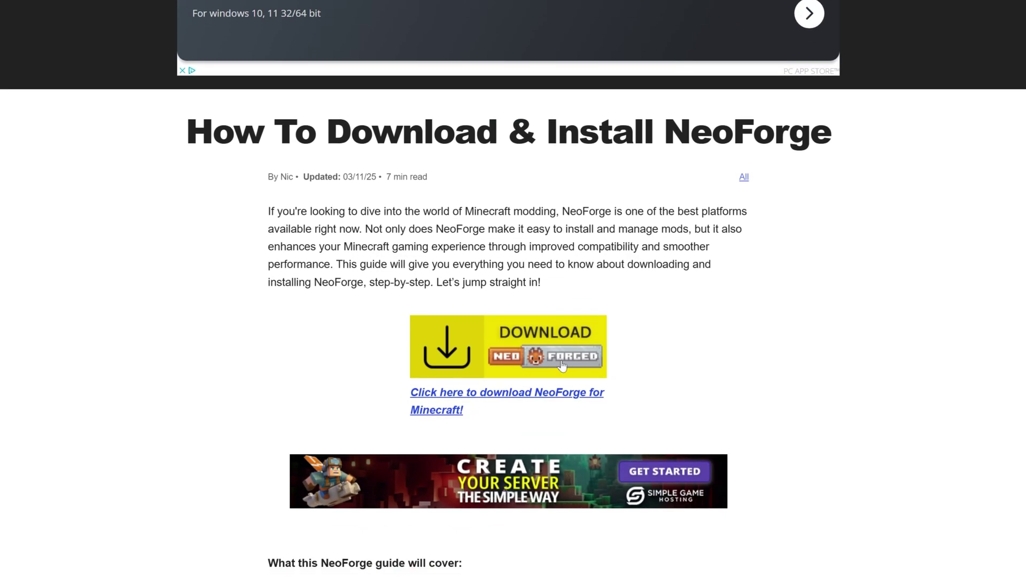
left_click(516, 369)
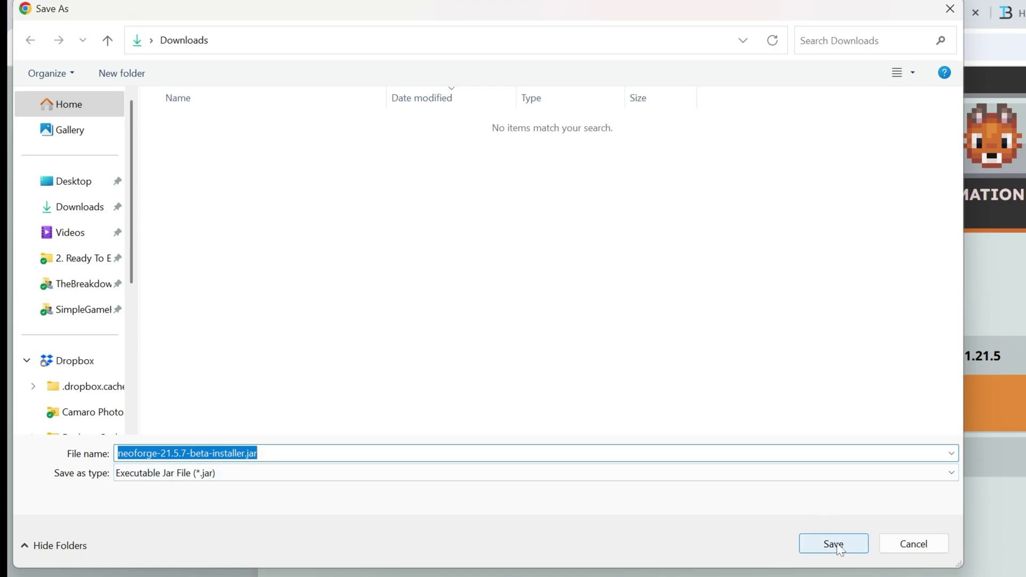
left_click(837, 545)
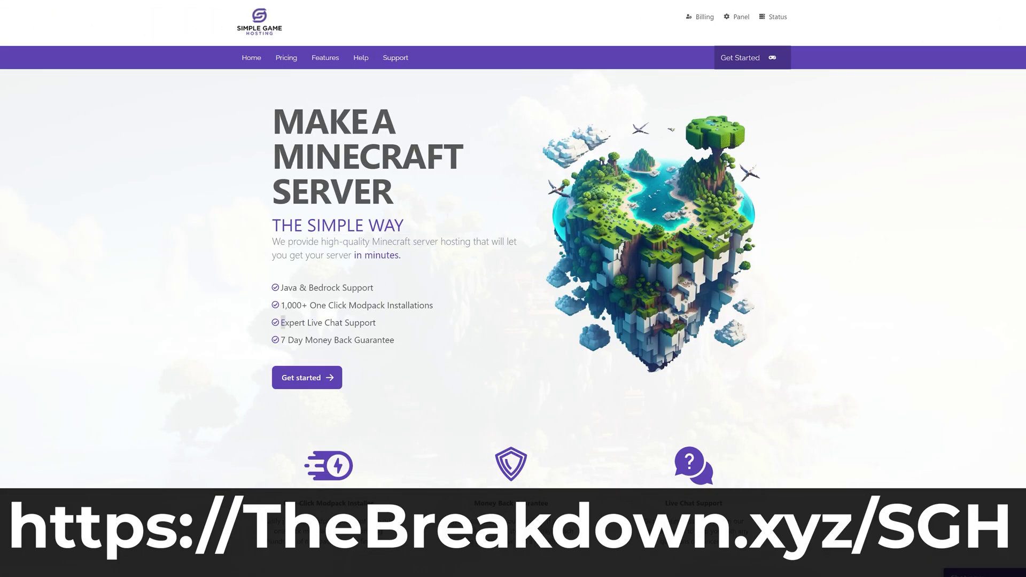
Search the server panel's modpack installer for modpacks filtered to Minecraft version 1.20.1.
scroll(513, 240, "down", 4)
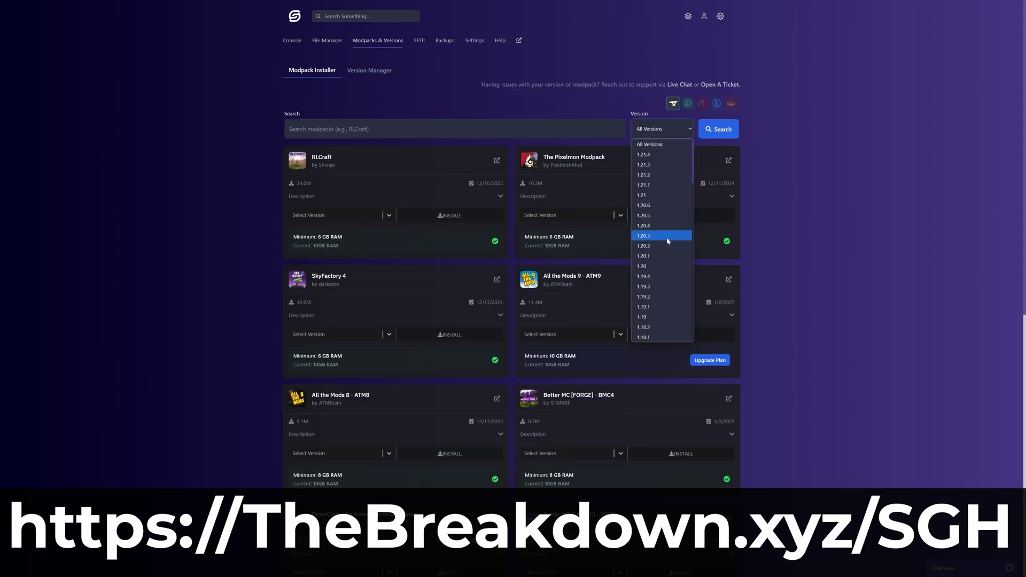
left_click(663, 258)
left_click(717, 131)
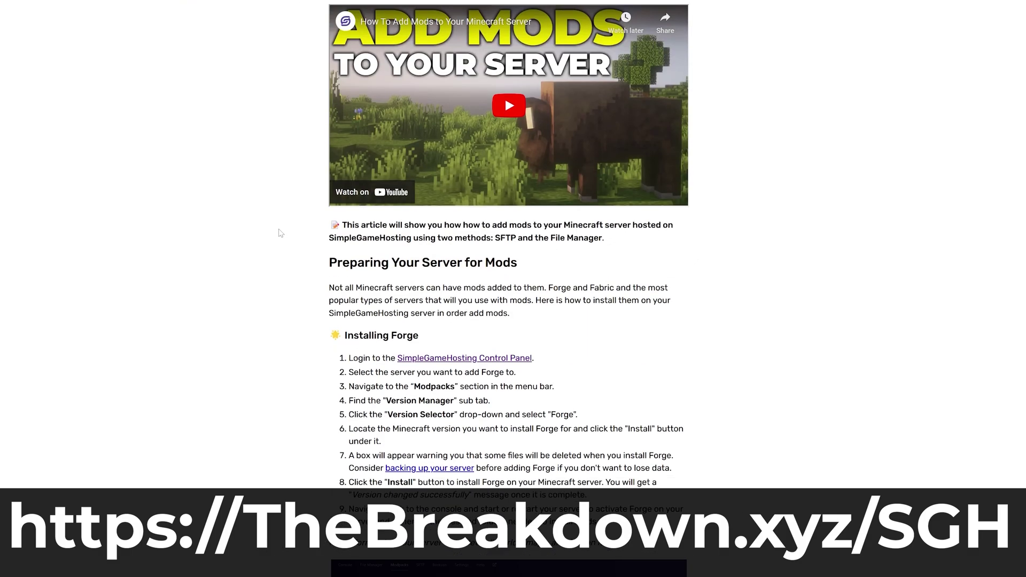
Choose Forge as the server type in the Version Manager's Minecraft version selector.
scroll(279, 233, "down", 20)
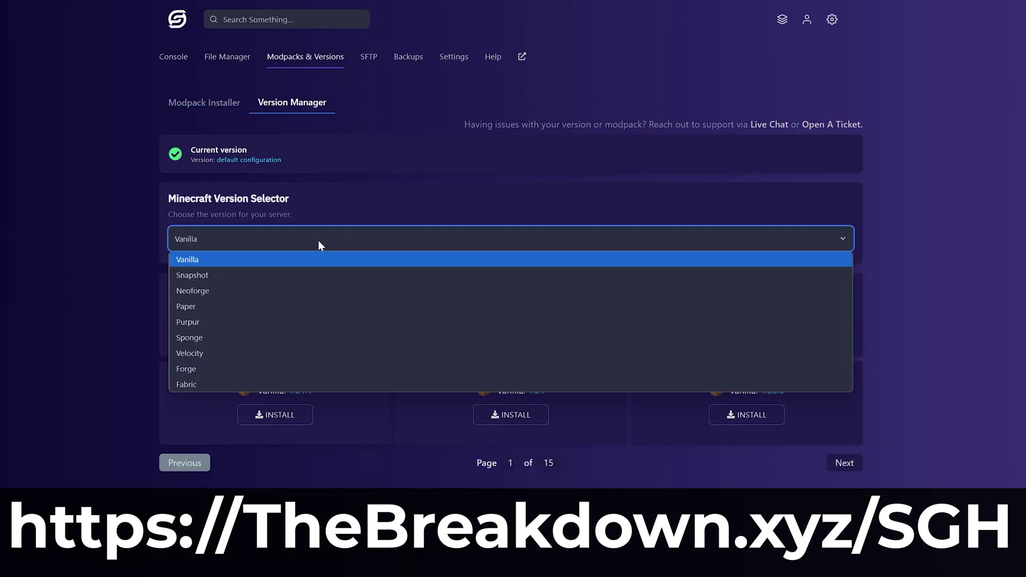
left_click(320, 363)
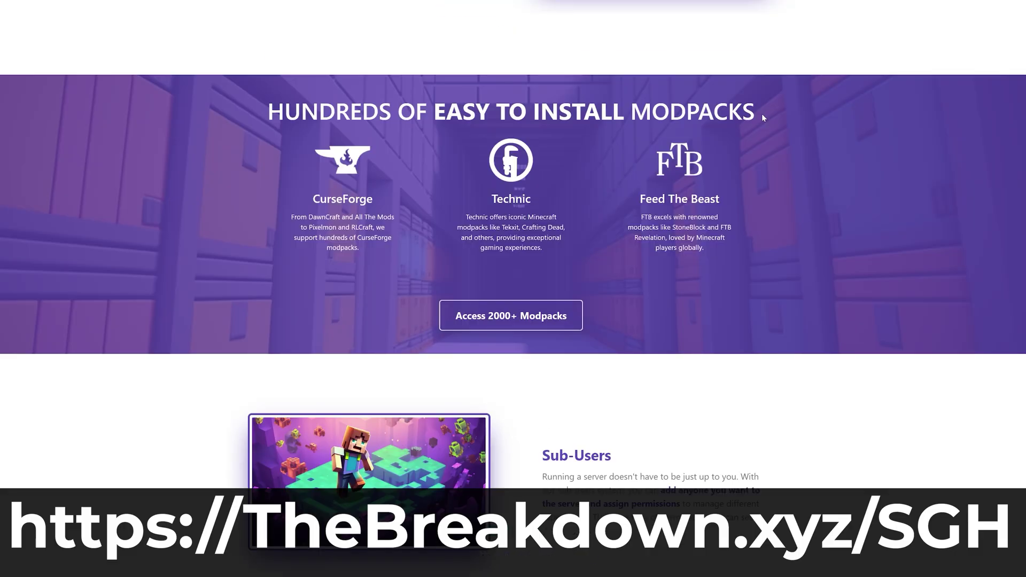
left_click_drag(762, 114, 274, 131)
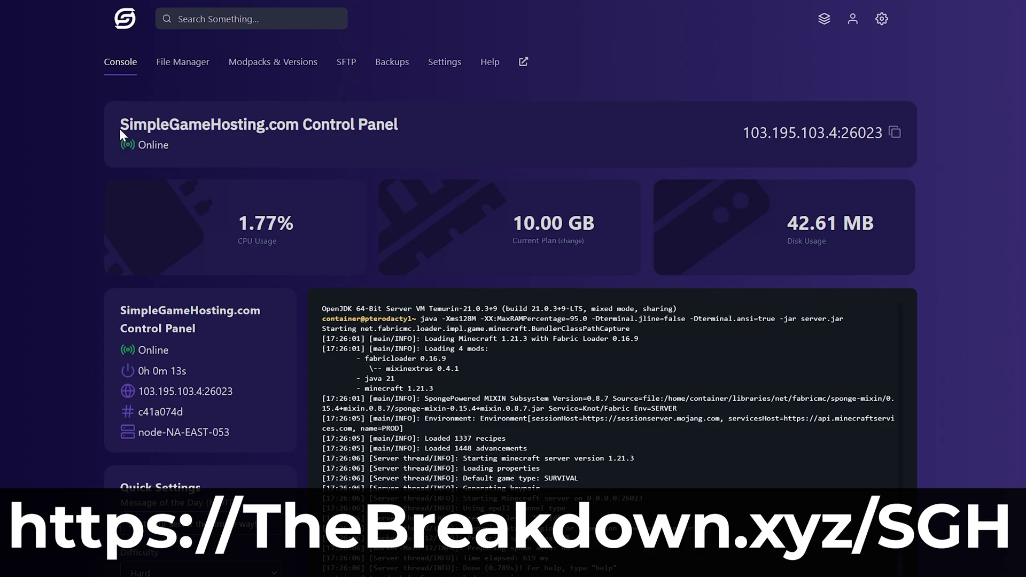
left_click_drag(120, 129, 384, 130)
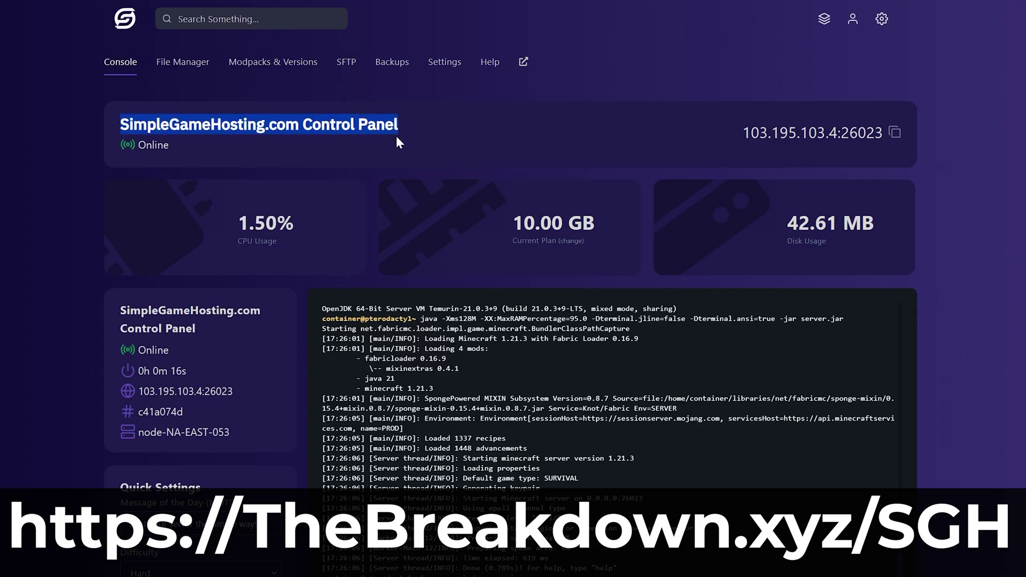
left_click(397, 139)
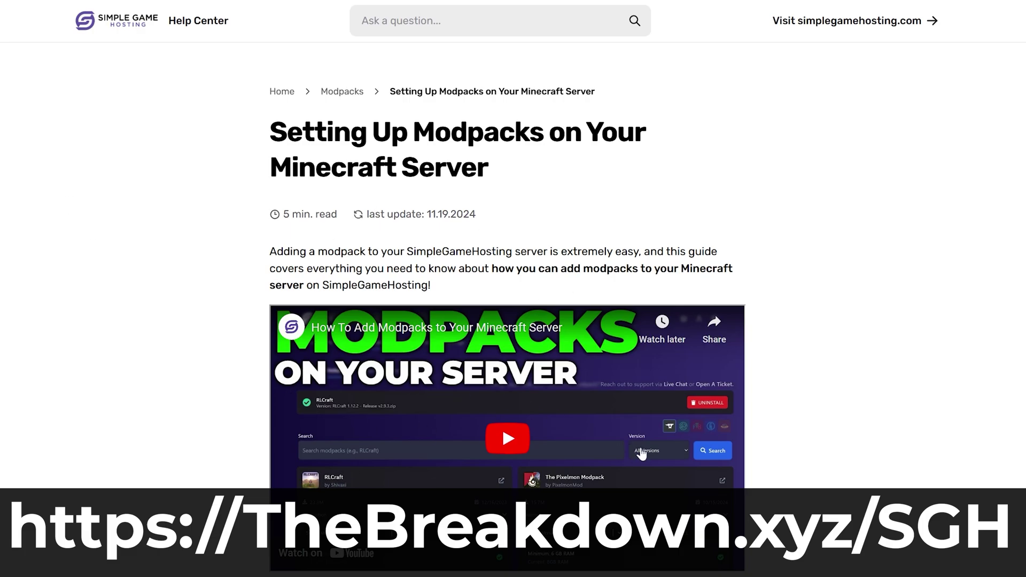
scroll(797, 339, "down", 15)
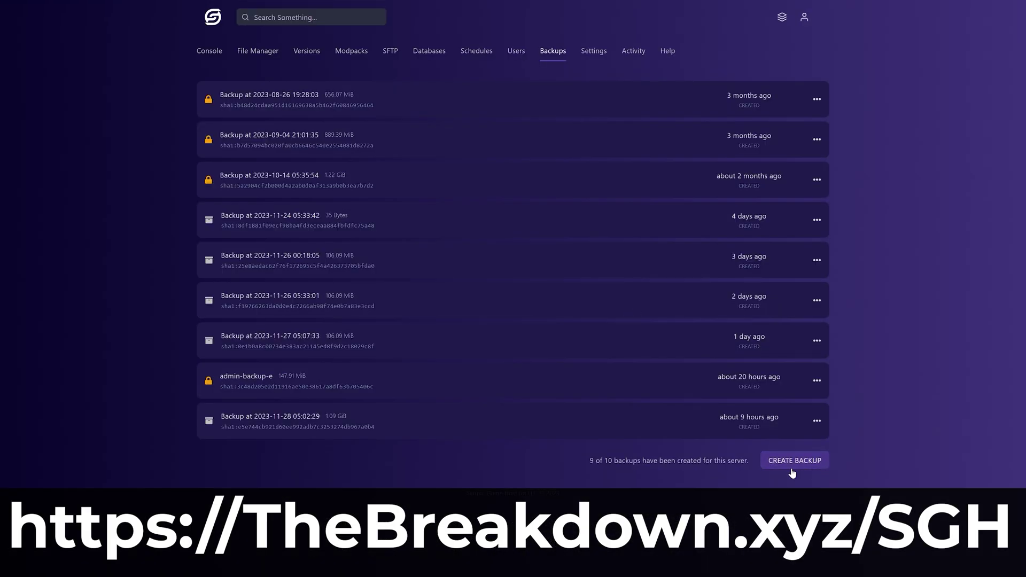
Create a new backup of the Minecraft server.
left_click(793, 469)
left_click(700, 395)
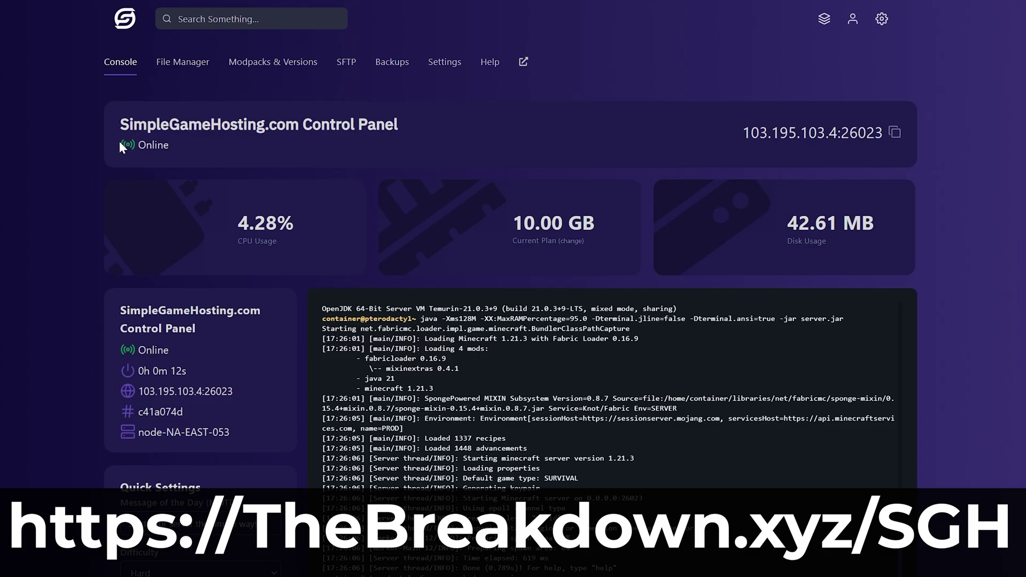
left_click_drag(119, 129, 377, 130)
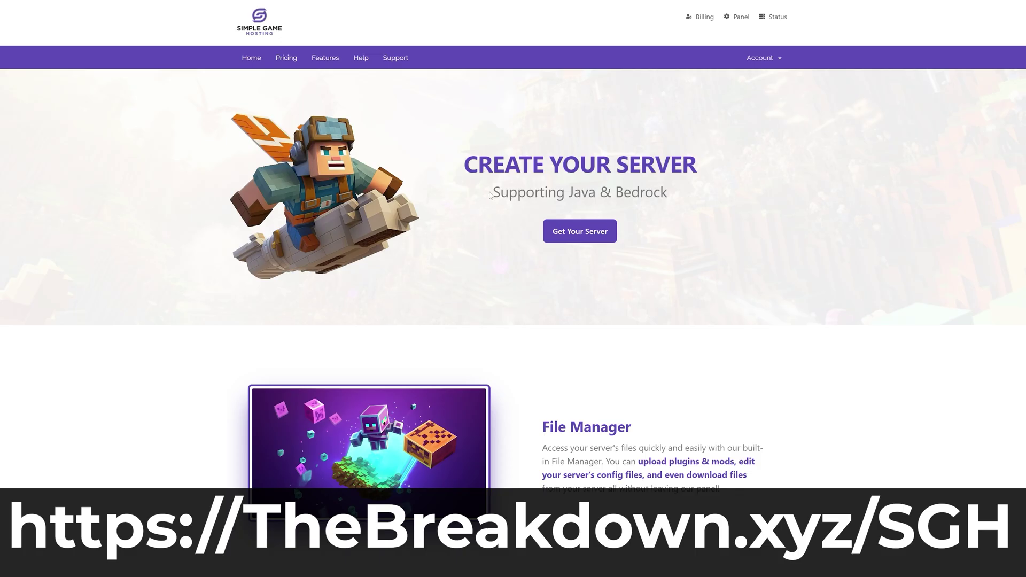
left_click_drag(490, 194, 680, 194)
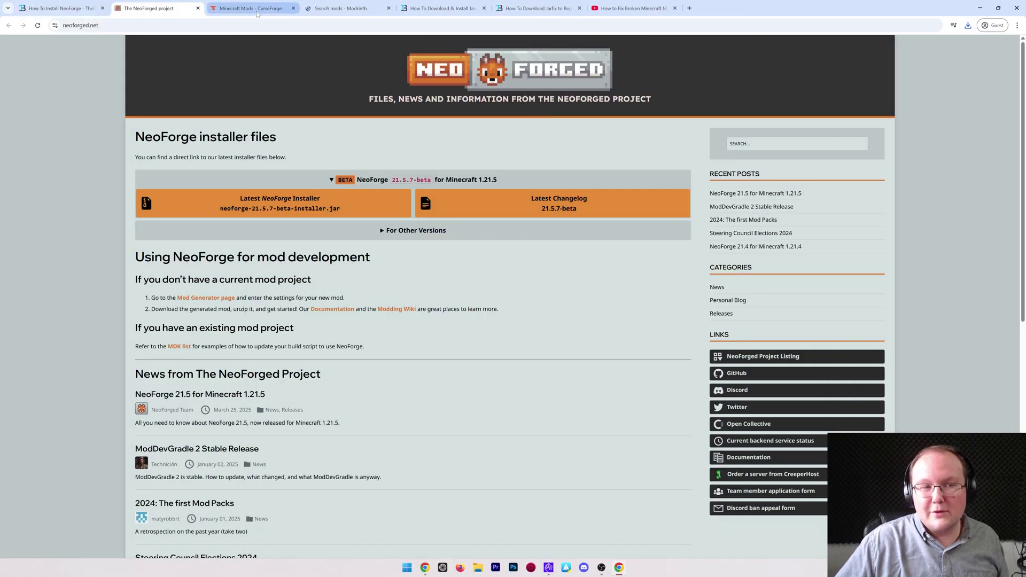
Look at the Minecraft mod listings on CurseForge and Modrinth, ending on CurseForge.
left_click(255, 8)
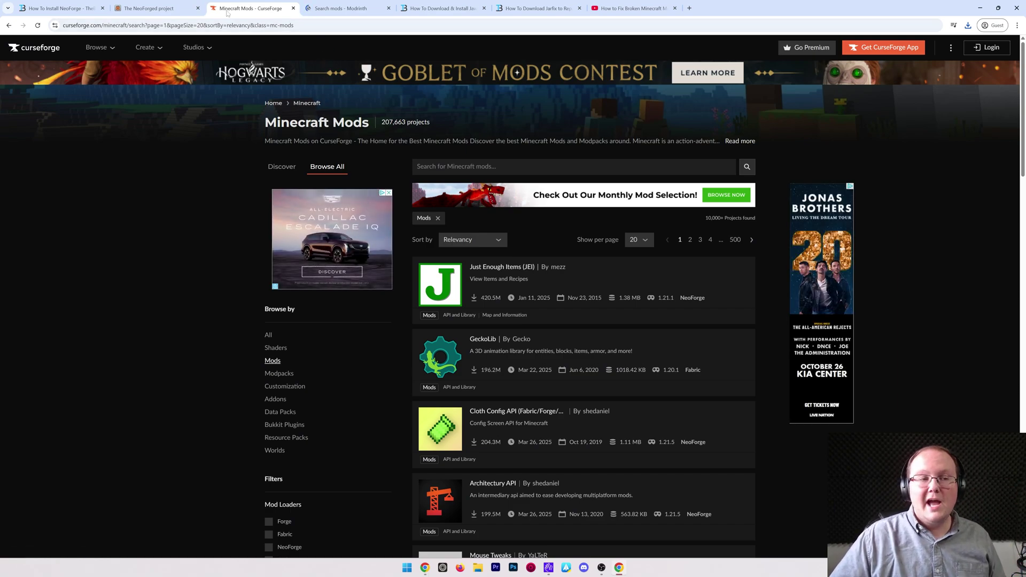
left_click(340, 9)
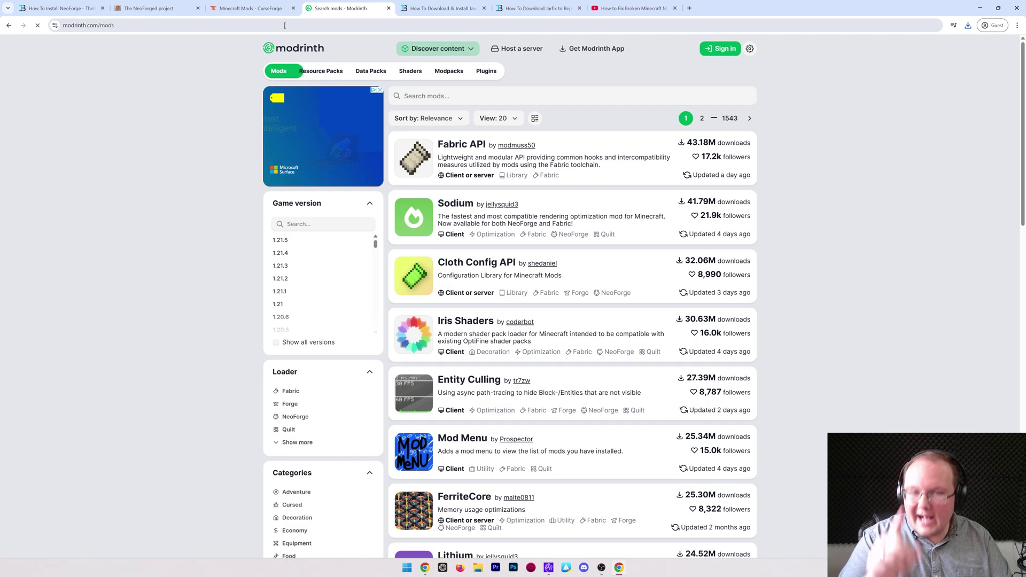
left_click(274, 9)
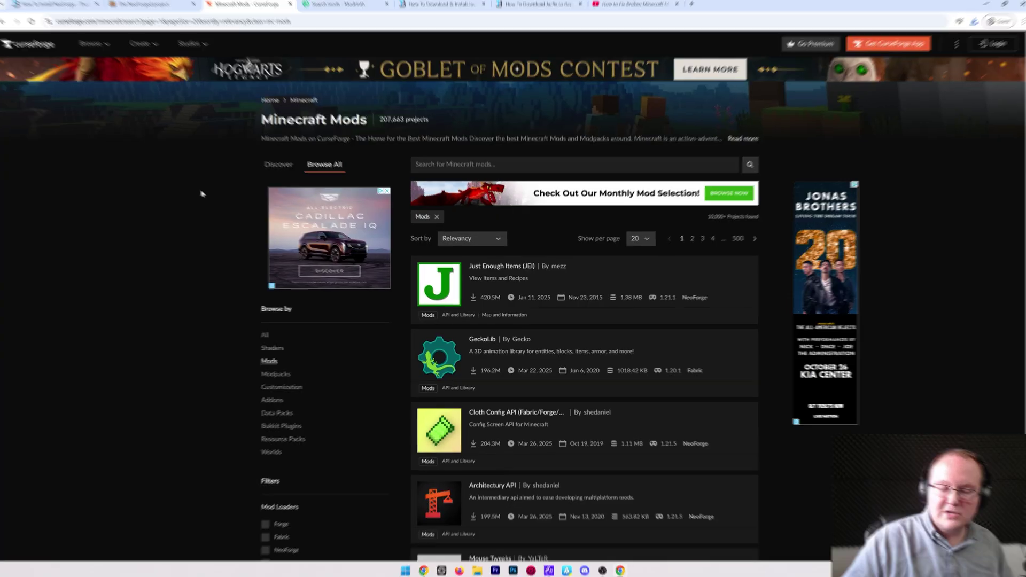
Filter the CurseForge mod list to the NeoForge mod loader and game version 1.21.5.
scroll(365, 65, "down", 10)
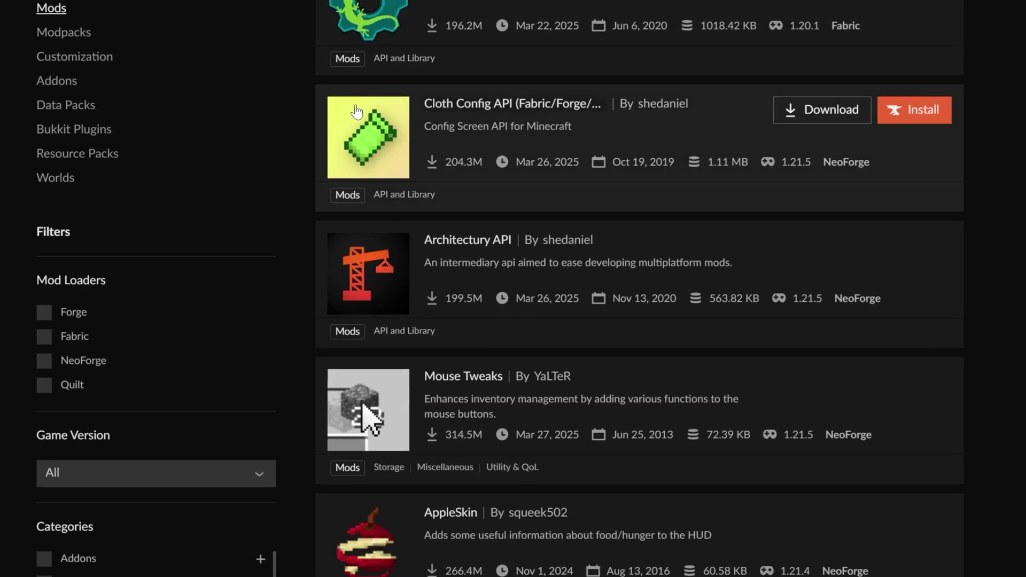
left_click(91, 137)
scroll(333, 156, "down", 1)
scroll(333, 156, "down", 4)
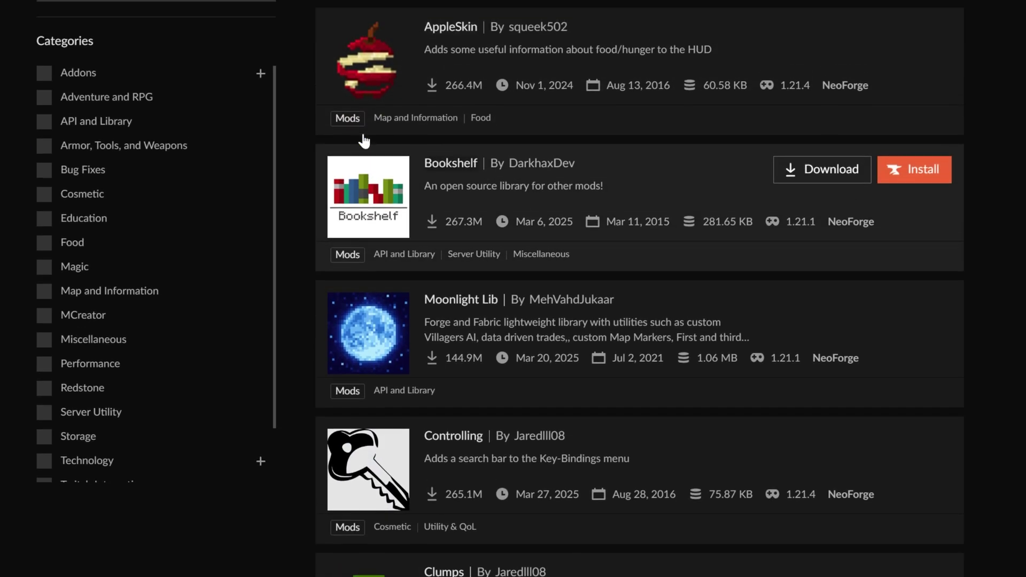
scroll(196, 224, "up", 5)
left_click(182, 249)
left_click(163, 278)
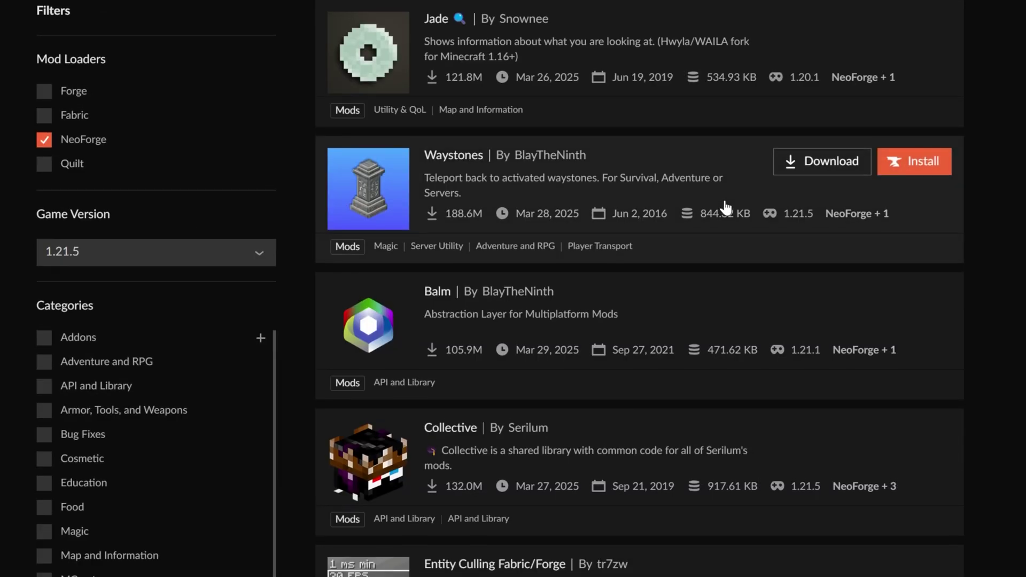
Browse the filtered mod list and open the Waystones mod page.
scroll(727, 187, "up", 4)
scroll(728, 172, "down", 3)
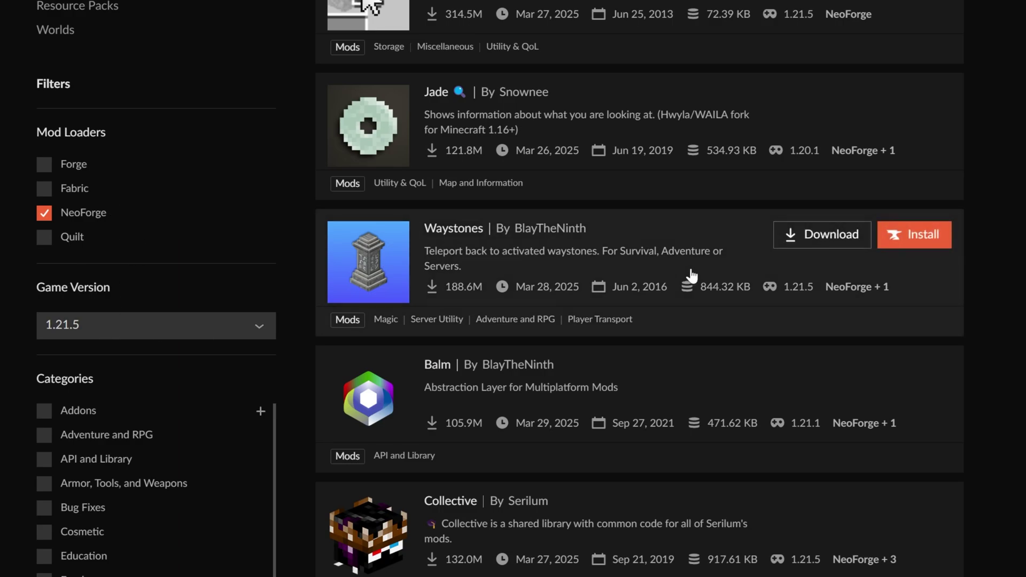
scroll(690, 299, "up", 8)
scroll(651, 184, "down", 10)
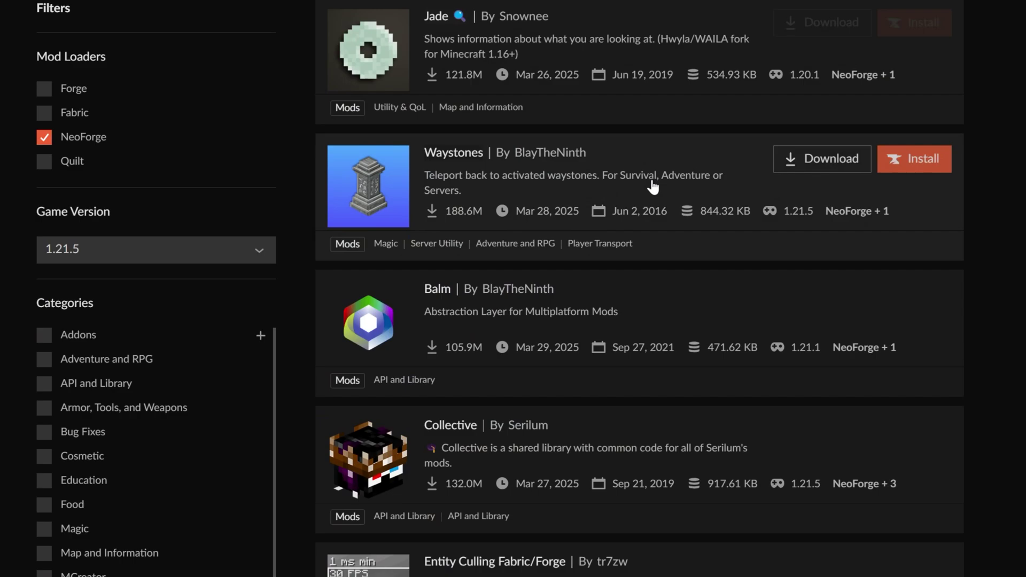
left_click(445, 107)
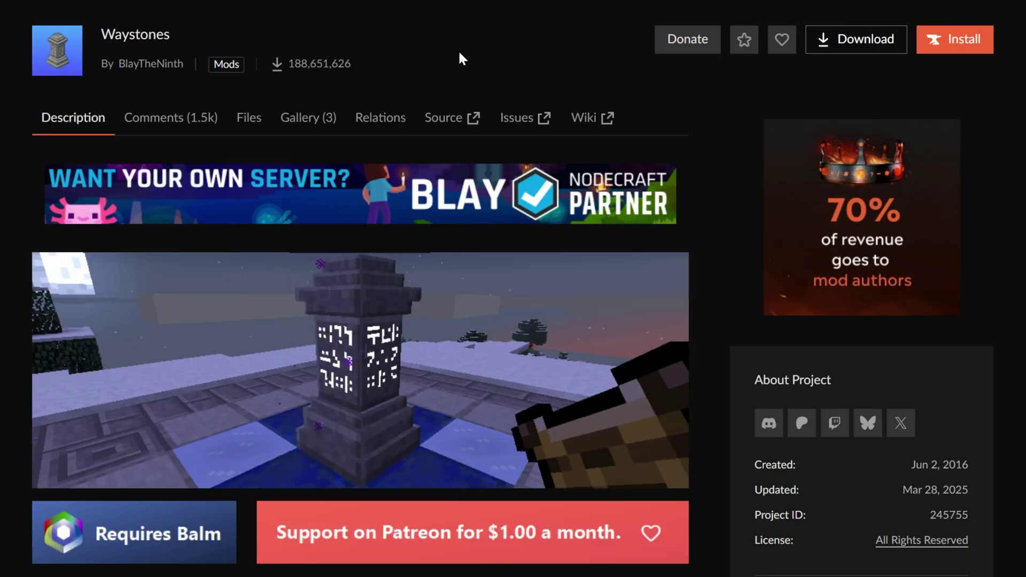
Filter the Waystones files by version 1.21.5 and NeoForge, and open the matching file's details.
left_click(259, 123)
left_click(206, 168)
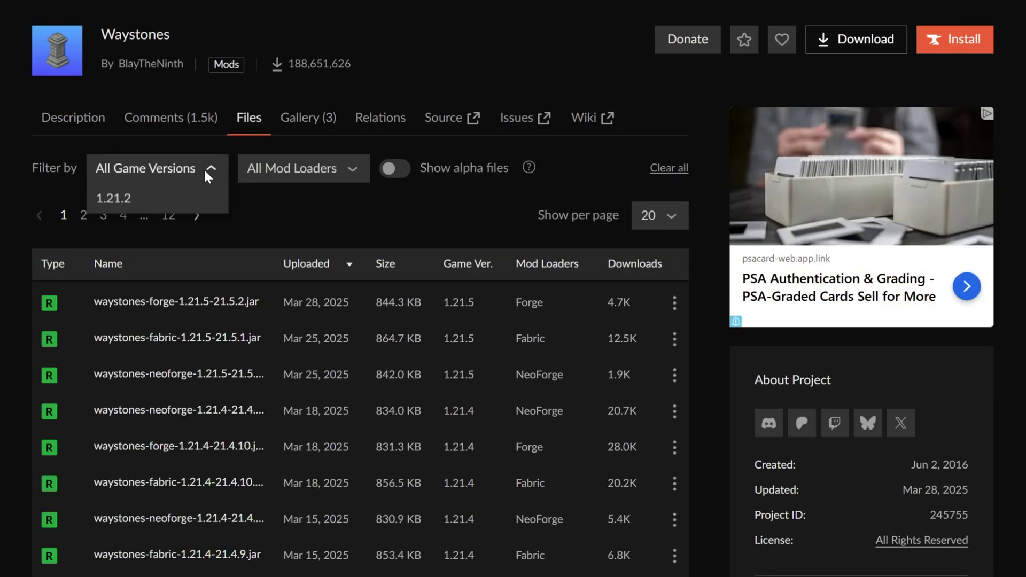
left_click(181, 220)
left_click(281, 179)
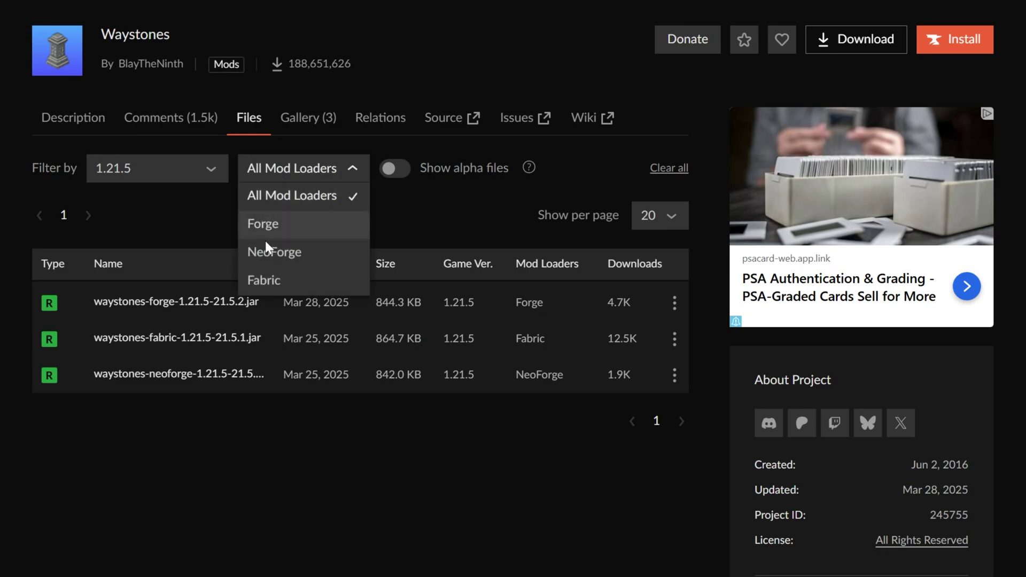
left_click(269, 246)
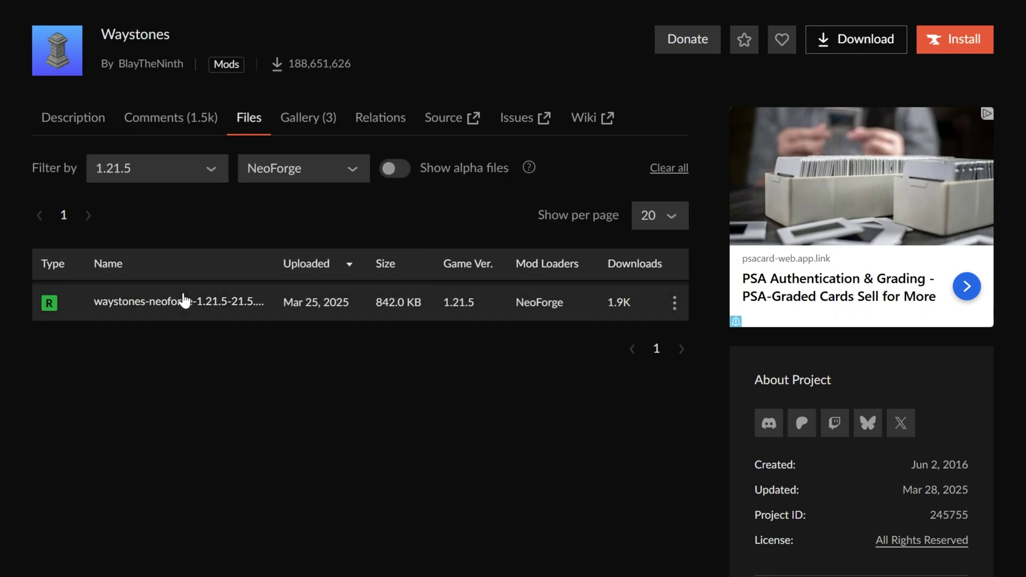
left_click(181, 316)
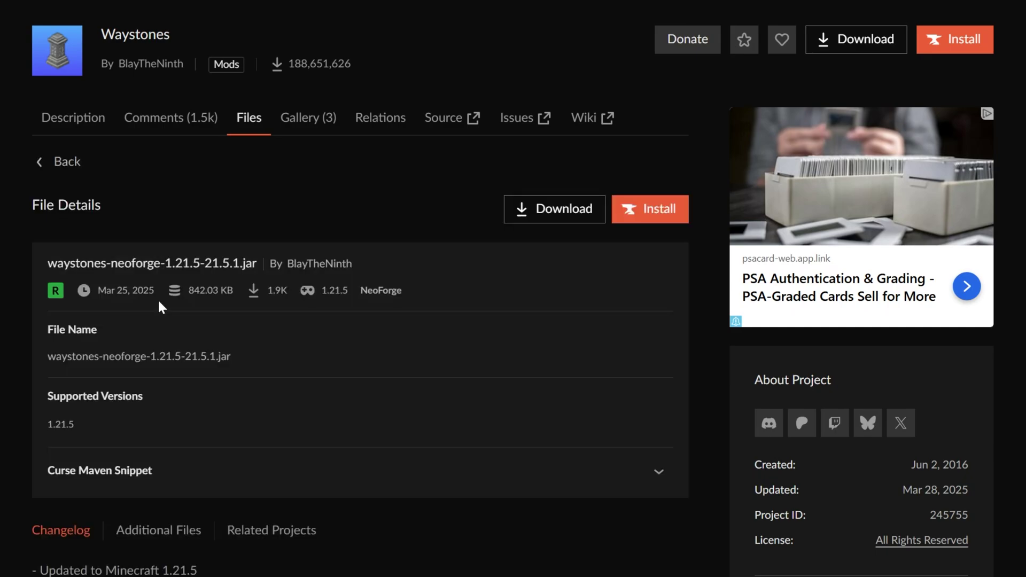
Open the required dependency Balm from the file's related projects, and save waystones-neoforge-1.21.5-21.5.1.jar in Downloads.
left_click(266, 534)
scroll(310, 530, "down", 5)
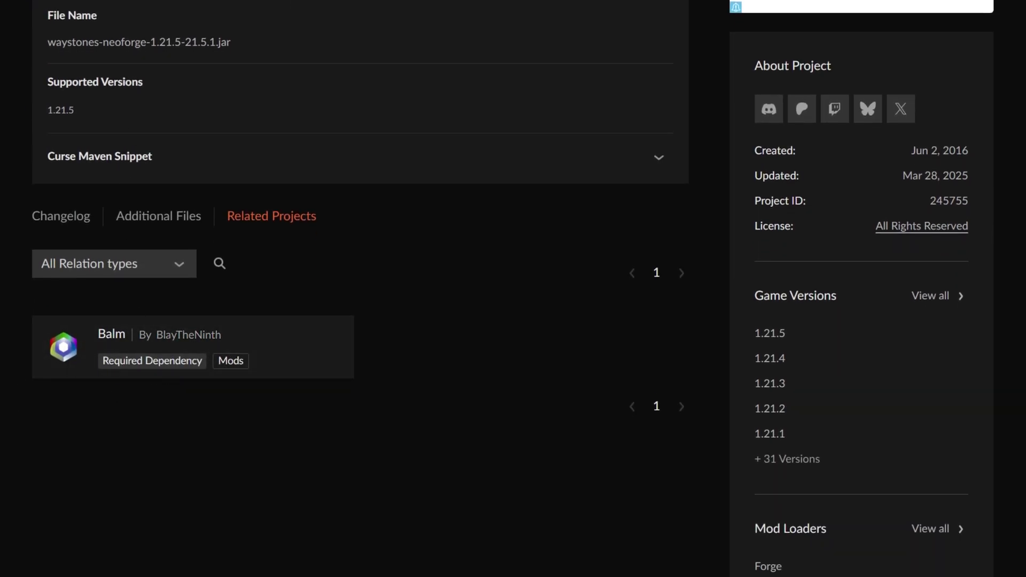
right_click(119, 331)
left_click(159, 359)
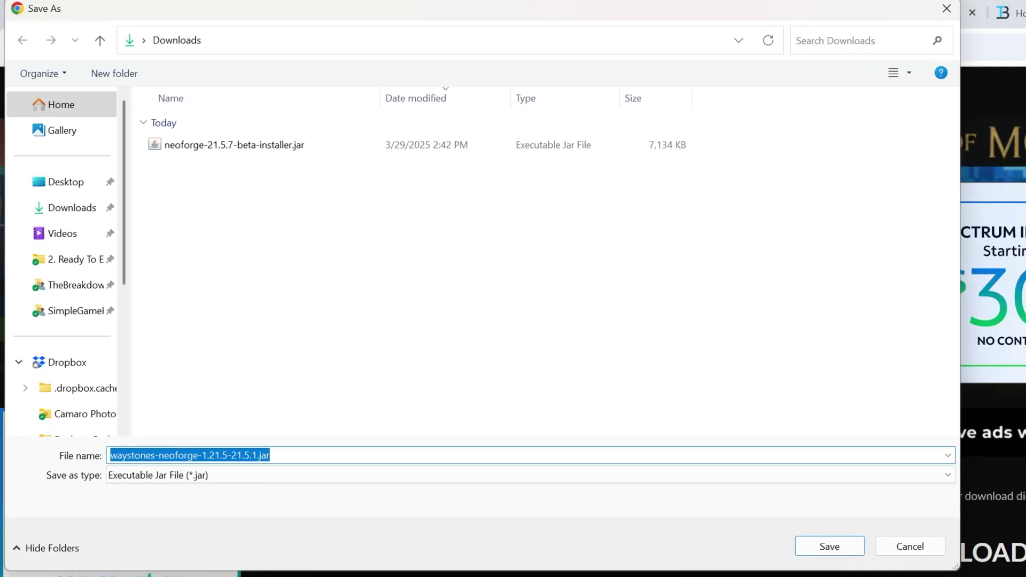
left_click(806, 546)
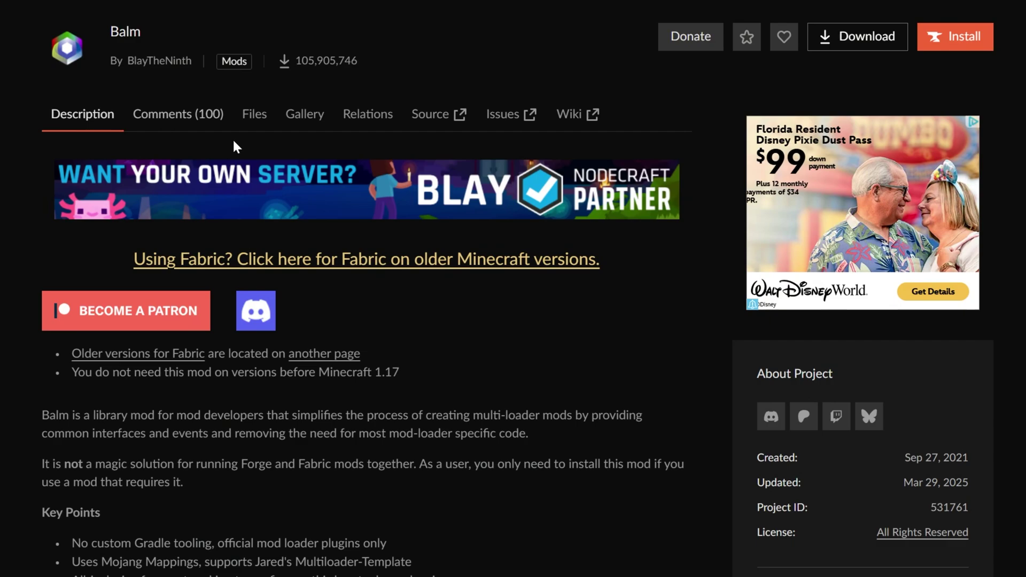
Filter the Balm mod's files by game version 1.21.5 and the NeoForge mod loader.
left_click(254, 114)
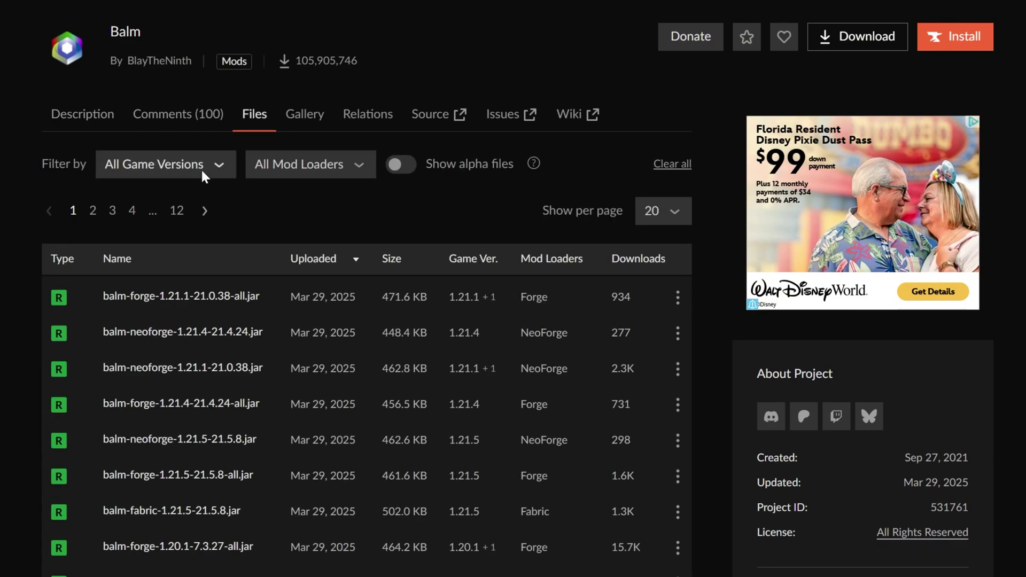
left_click(201, 168)
left_click(126, 217)
left_click(297, 162)
left_click(302, 247)
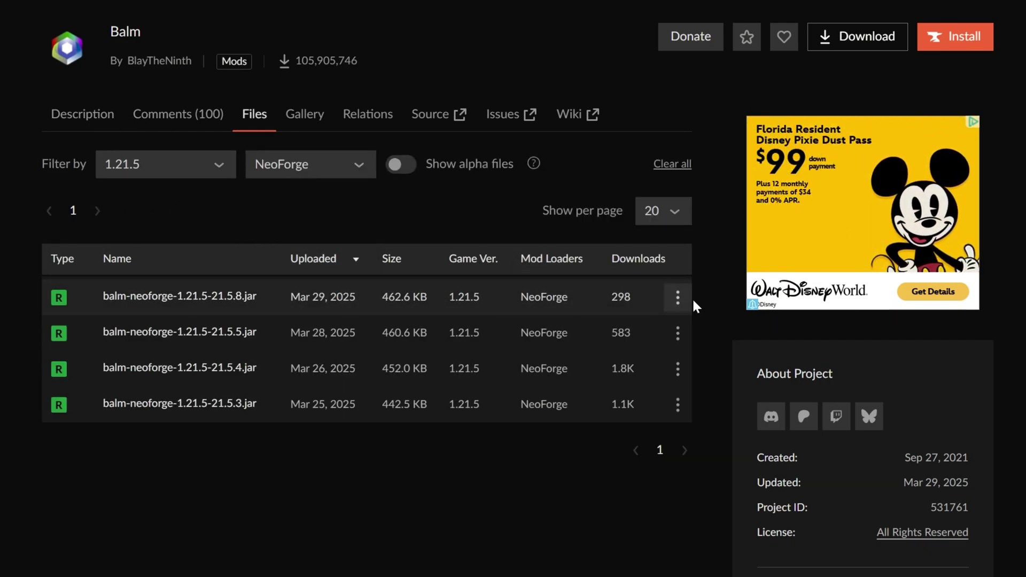
Download balm-neoforge-1.21.5-21.5.8.jar and save it in Downloads.
left_click(678, 298)
left_click(690, 369)
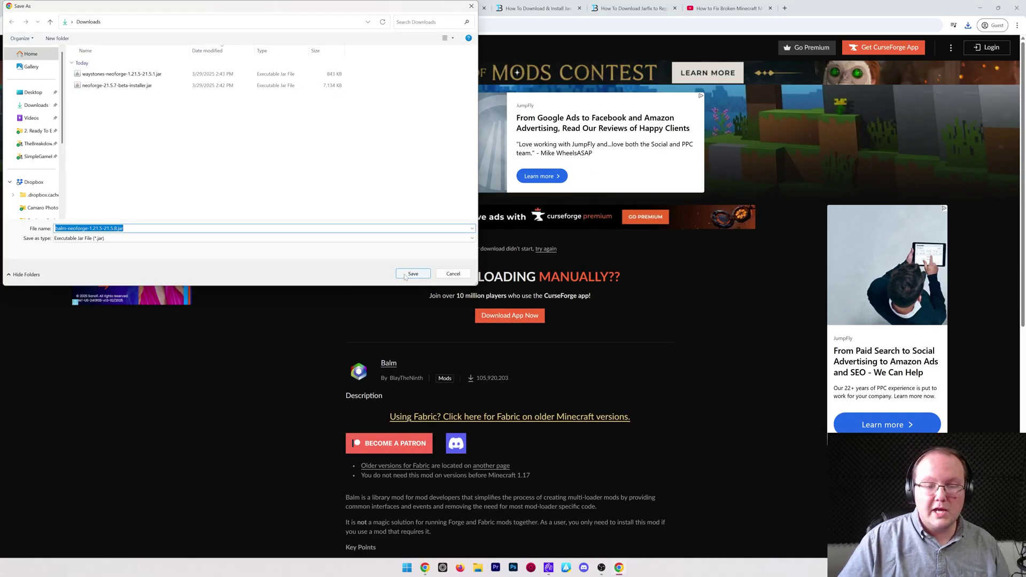
left_click(412, 274)
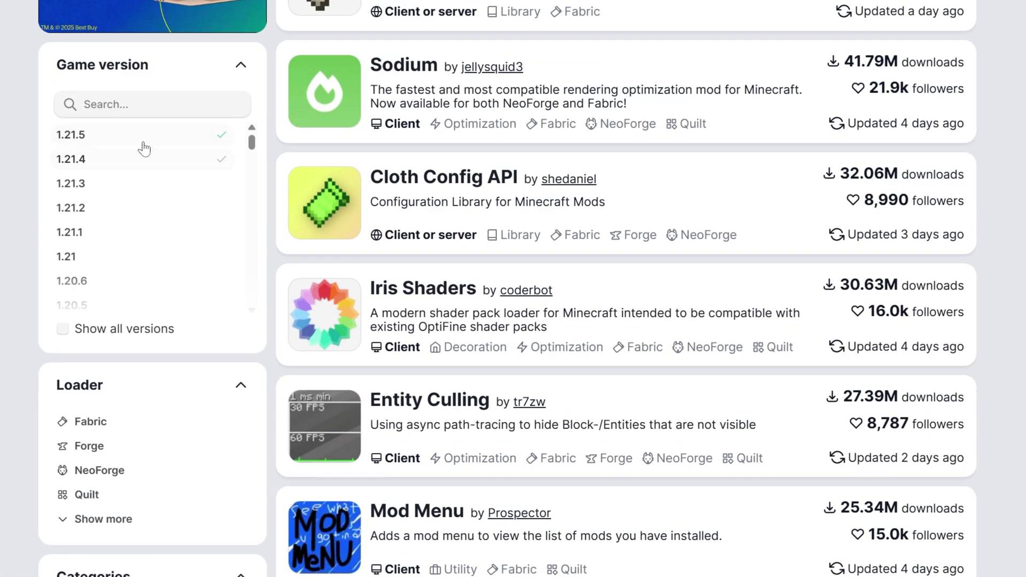
On Modrinth, filter the mods by game version 1.21.5 and the NeoForge loader, and browse the list.
left_click(143, 140)
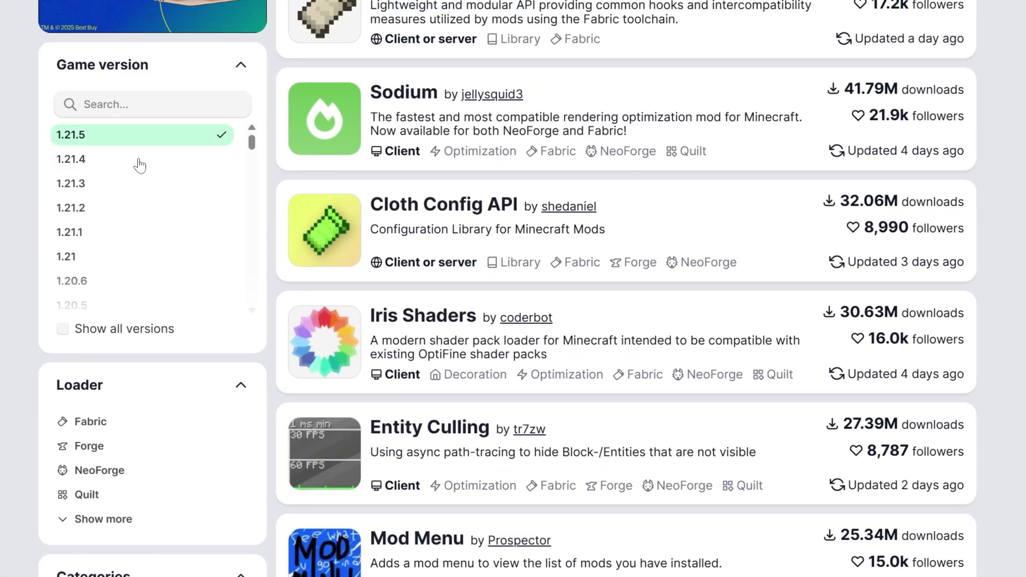
left_click(96, 472)
scroll(620, 279, "down", 20)
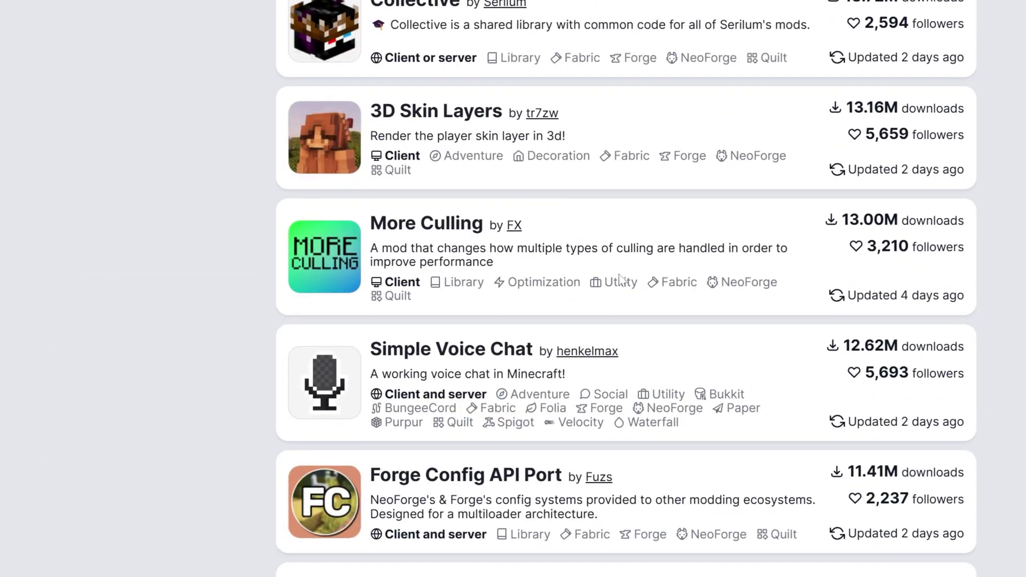
scroll(620, 275, "down", 5)
scroll(620, 272, "up", 20)
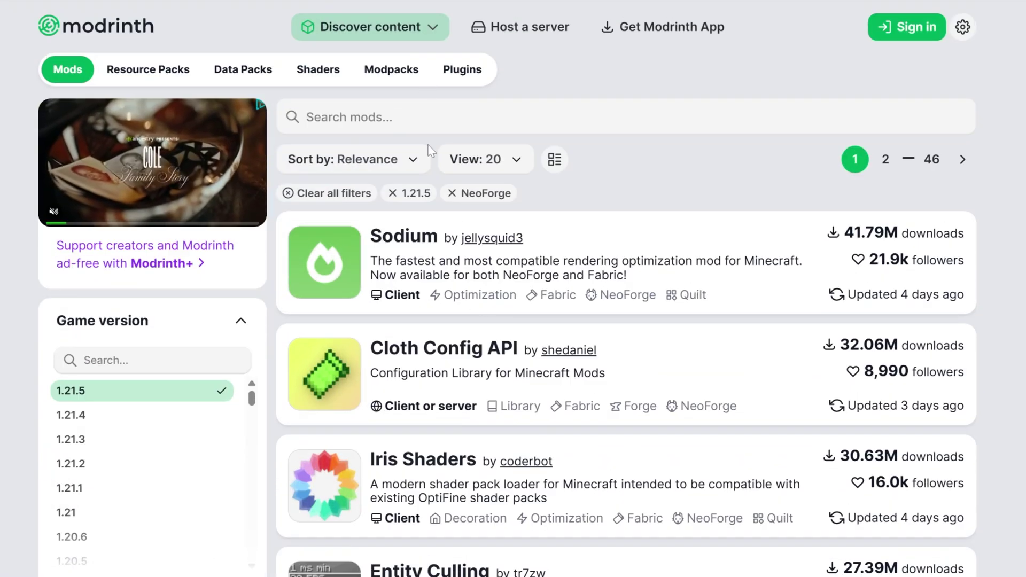
Search the filtered Modrinth mods for "way" and open the Waystones mod page.
left_click(413, 124)
type("way")
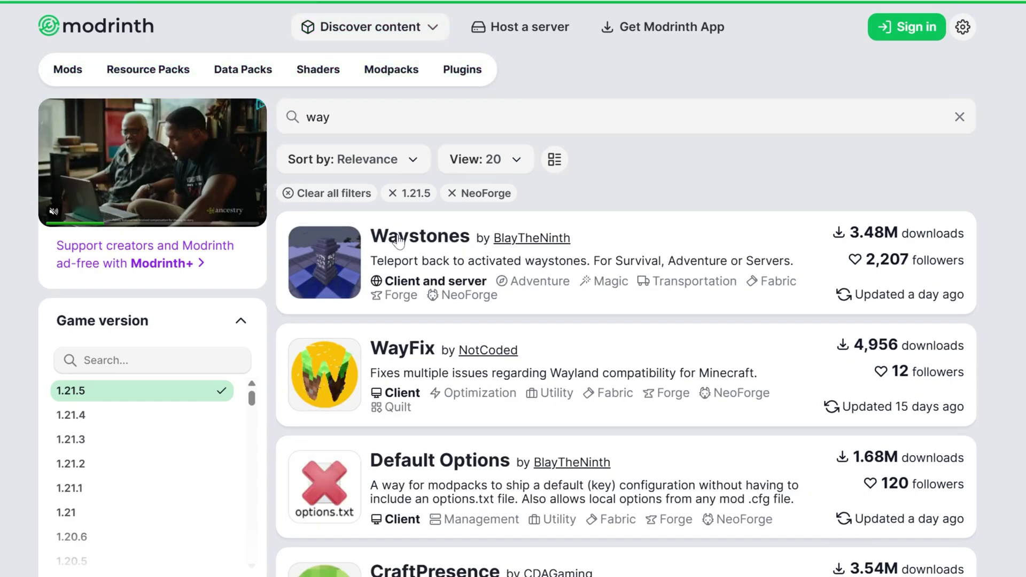
left_click(399, 241)
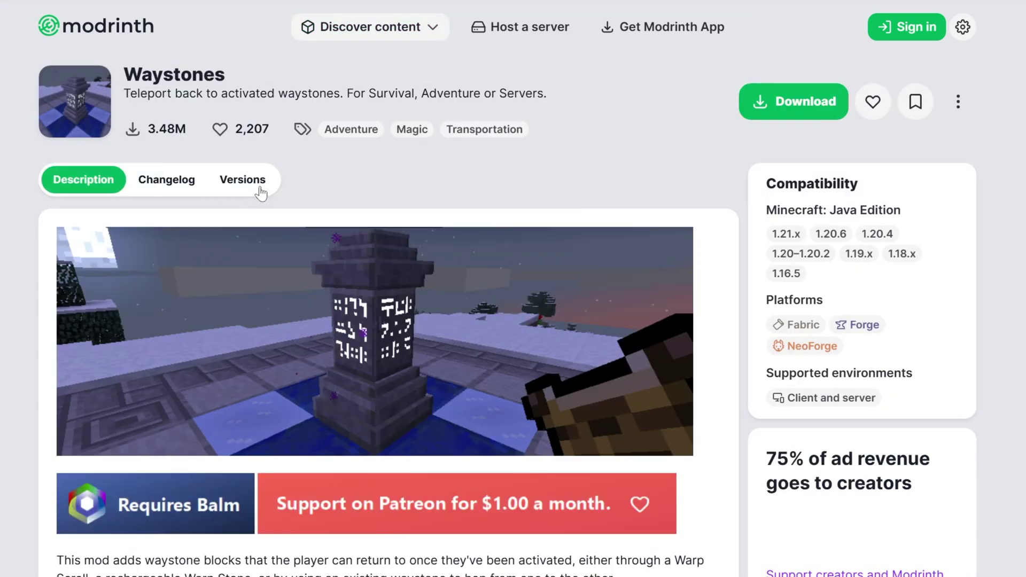
Filter the Waystones versions by 1.21.5 and NeoForge, and open the details of version 21.5.1+neoforge-1.21.5.
left_click(261, 184)
left_click(214, 222)
left_click(216, 299)
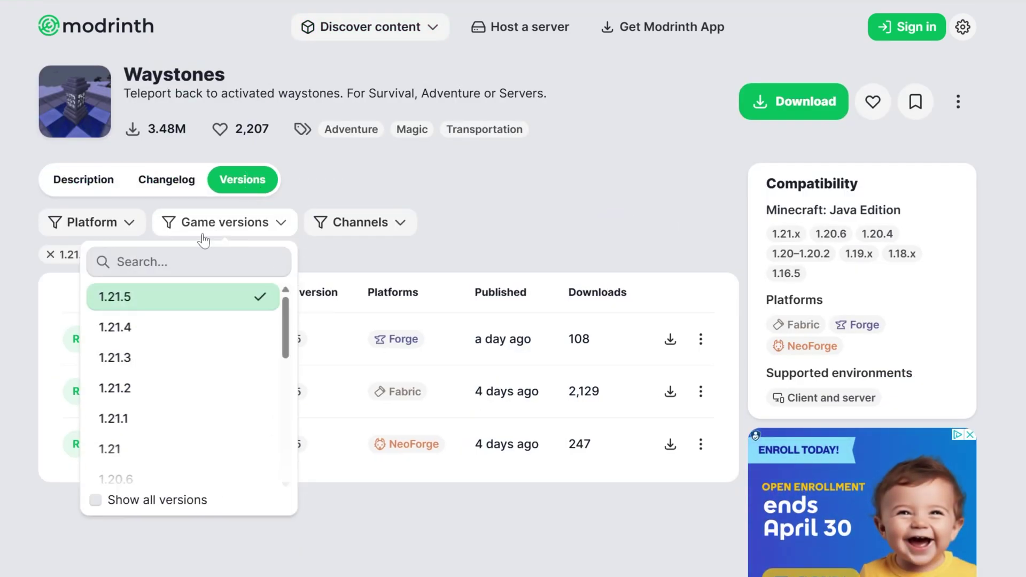
left_click(131, 224)
left_click(111, 318)
left_click(197, 544)
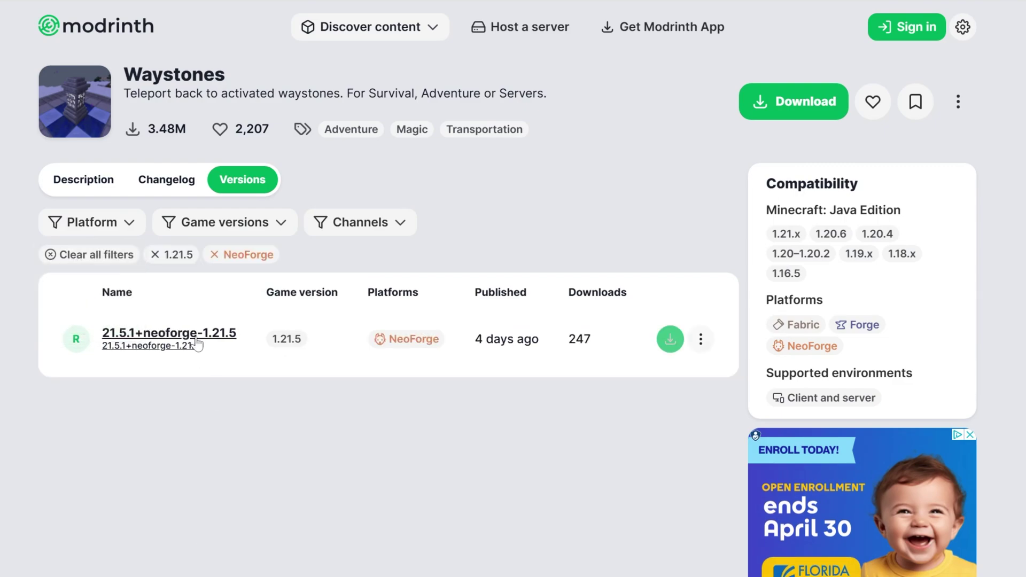
left_click(198, 344)
left_click_drag(55, 470, 273, 481)
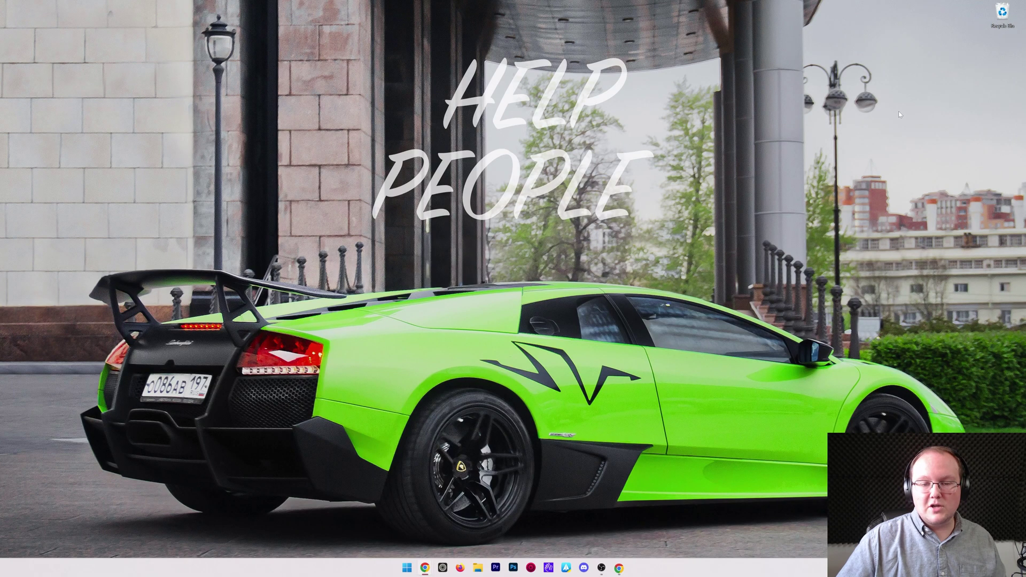
Switch to File Explorer, open the Downloads folder and move balm-neoforge-1.21.5-21.5.8.jar to the desktop.
left_click(478, 565)
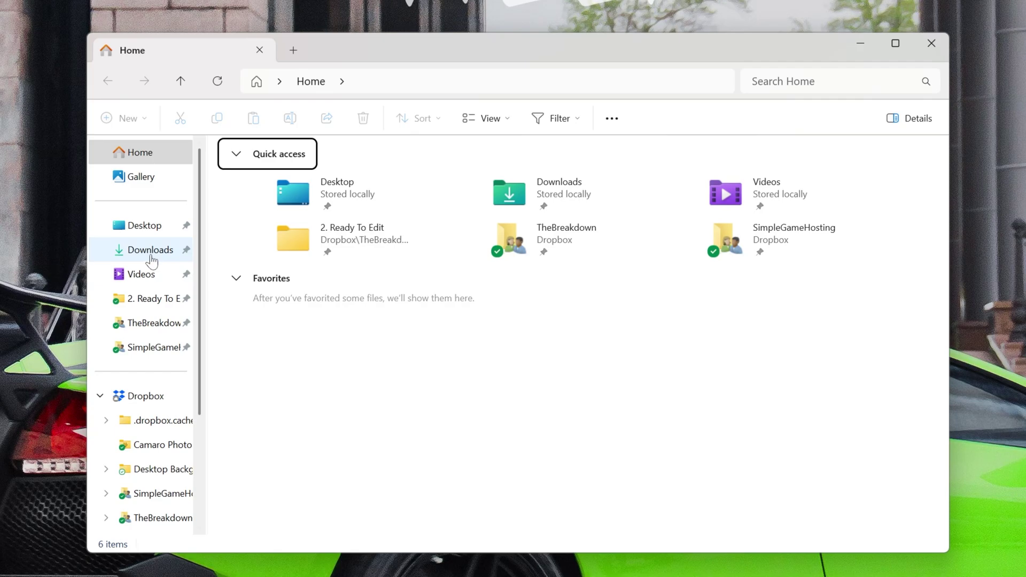
left_click(306, 263)
left_click(283, 195)
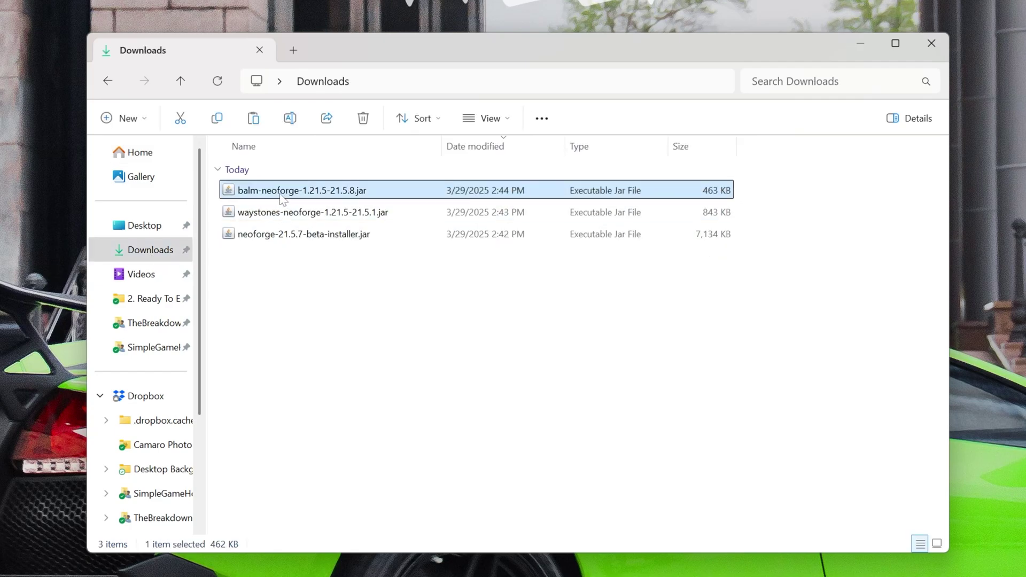
left_click_drag(260, 201, 338, 197)
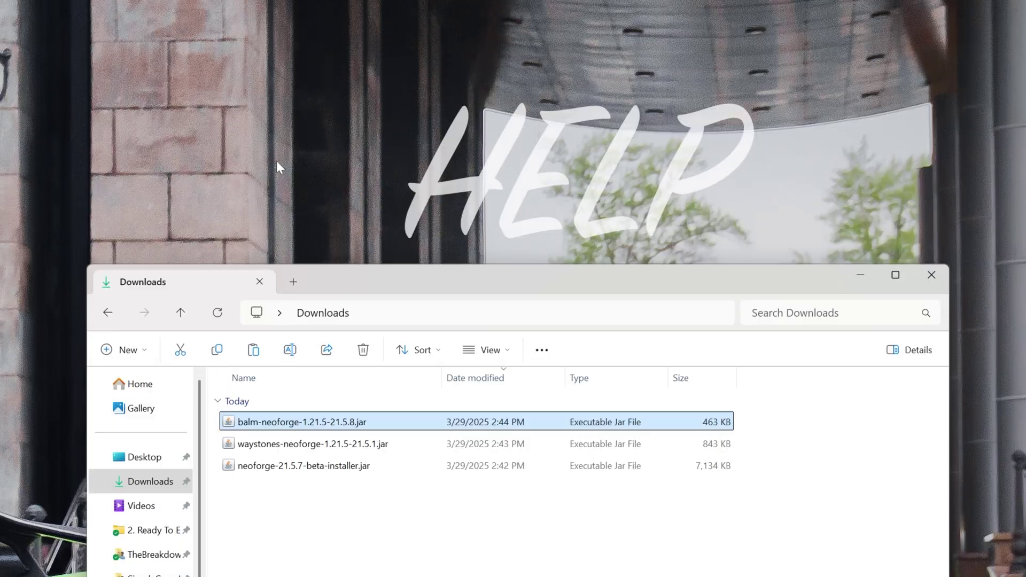
key("Delete")
Move waystones-neoforge-1.21.5-21.5.1.jar and neoforge-21.5.7-beta-installer.jar to the desktop, and arrange the mod files beside each other.
left_click(257, 423)
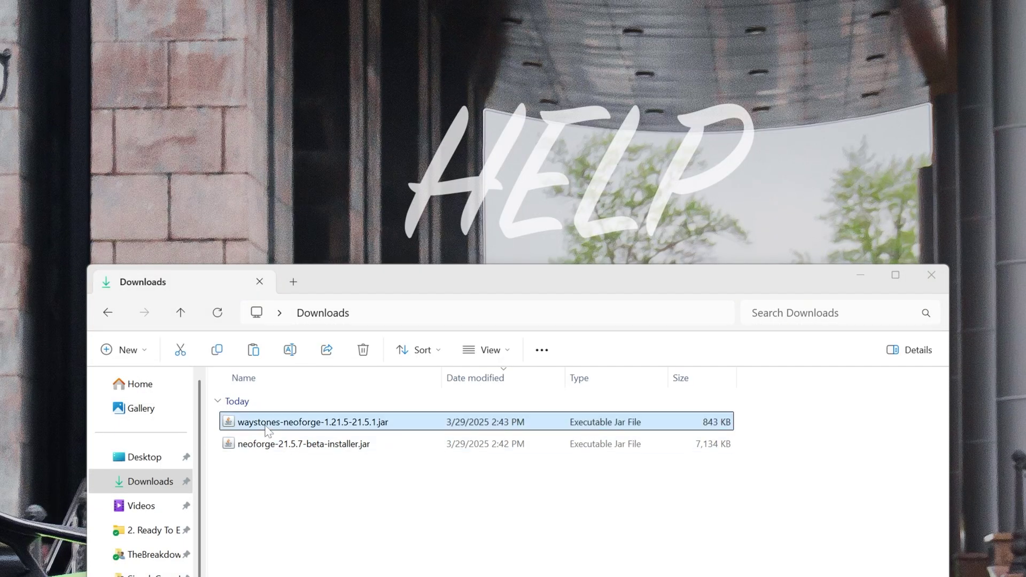
left_click_drag(257, 422, 326, 166)
left_click(318, 432)
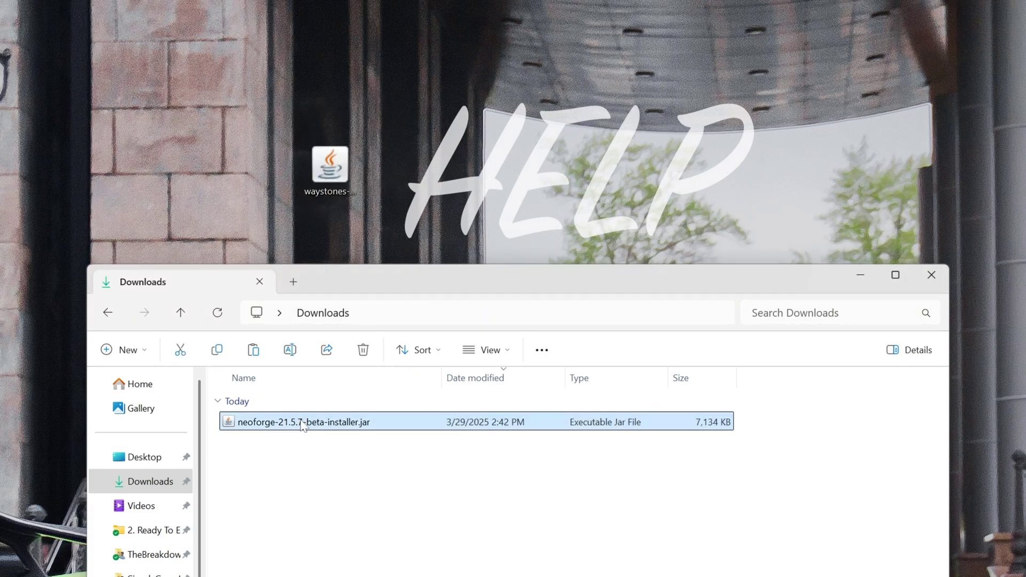
left_click_drag(318, 432, 120, 179)
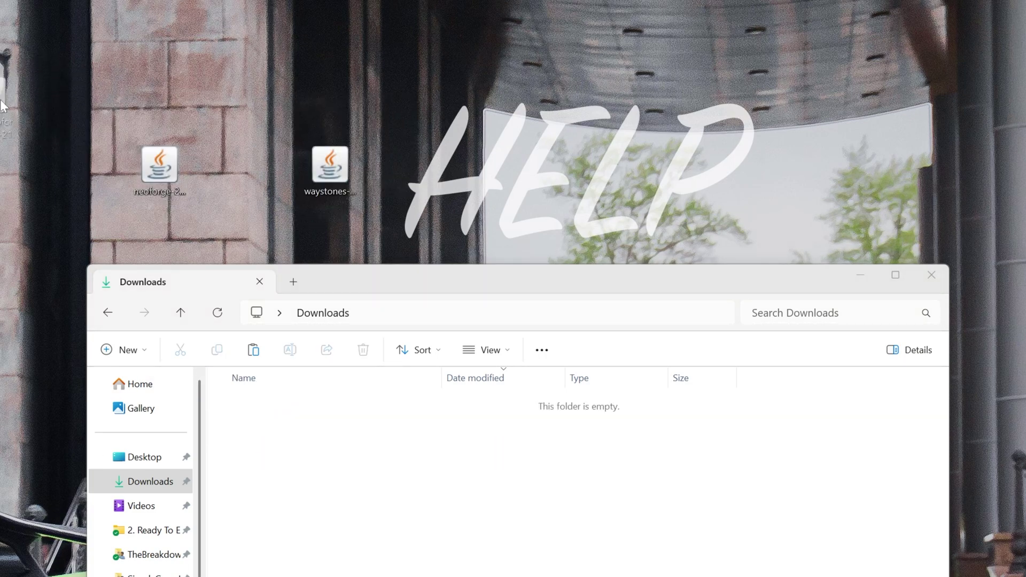
left_click_drag(5, 95, 273, 170)
left_click_drag(316, 256, 357, 163)
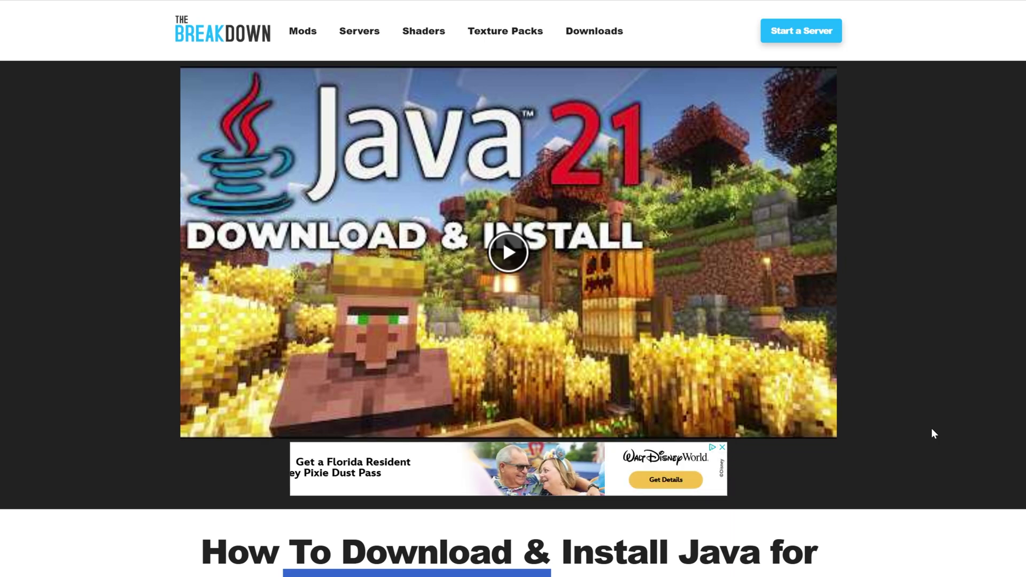
Examine the guide on downloading and installing Java for Minecraft mods, including its Java 21 download link.
scroll(931, 429, "down", 10)
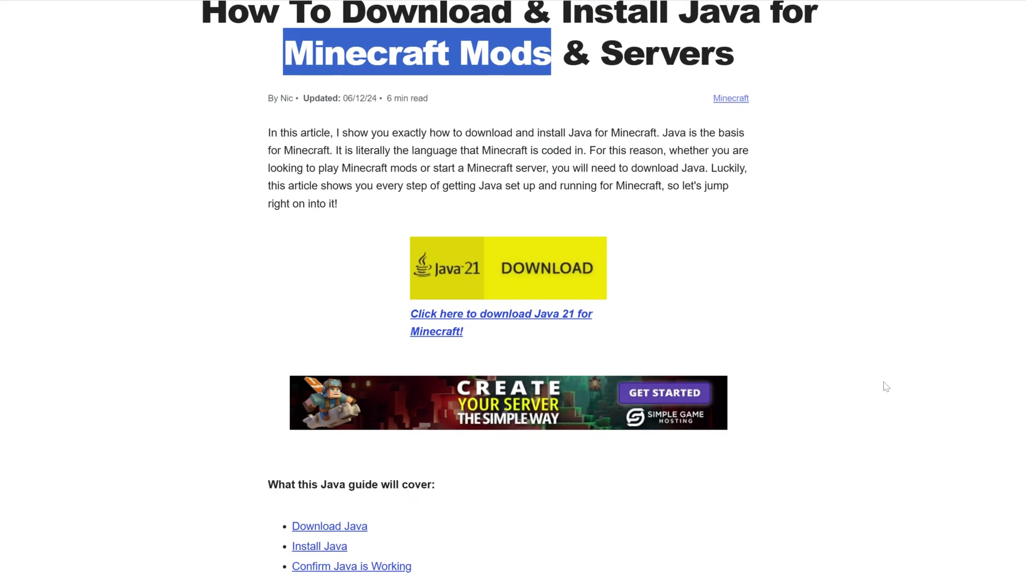
scroll(829, 293, "up", 5)
left_click_drag(284, 293, 544, 297)
scroll(700, 339, "down", 20)
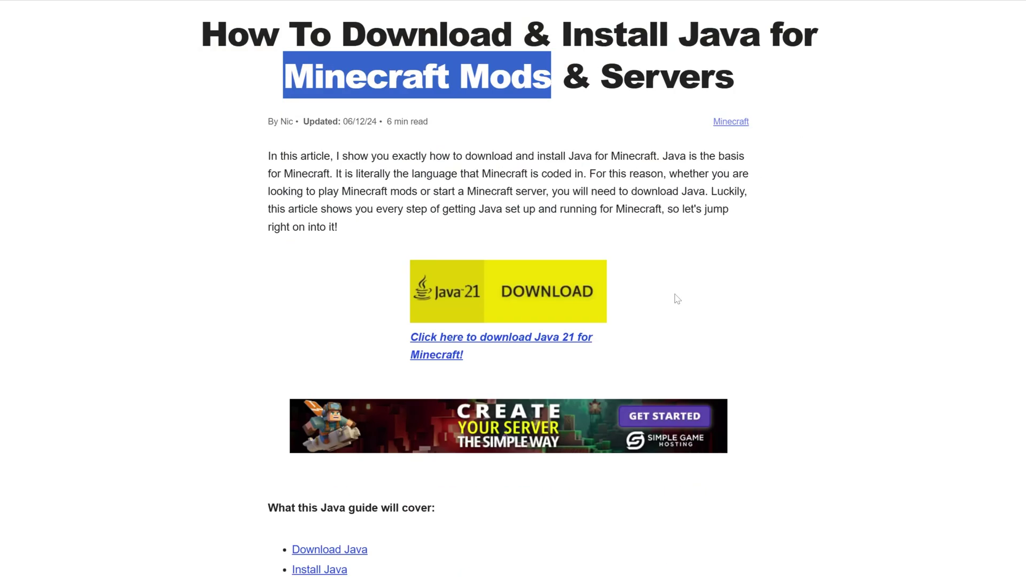
scroll(777, 321, "up", 20)
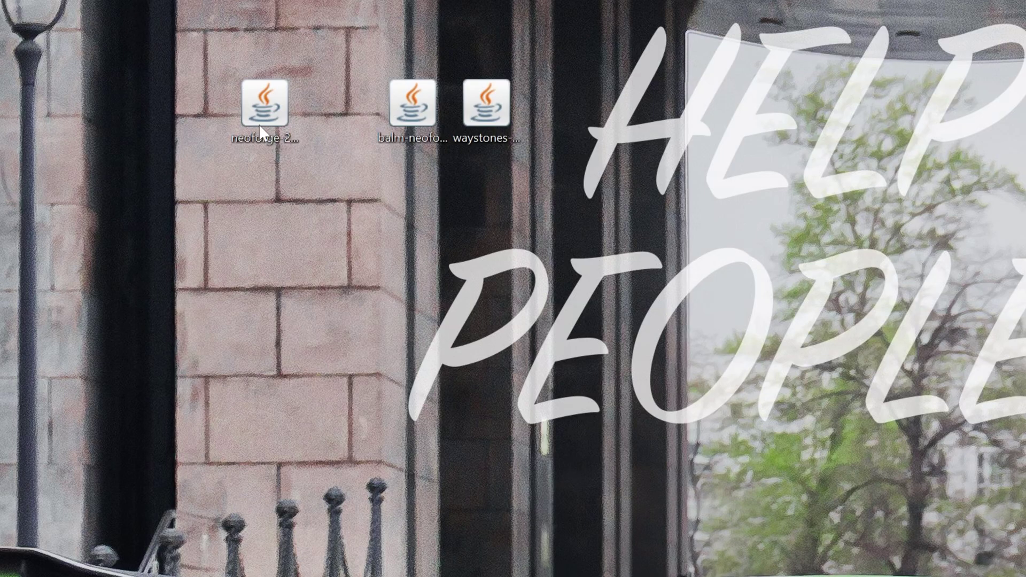
Run the neoforge-21.5.7-beta installer from the desktop and install the client in the .minecraft folder.
right_click(251, 101)
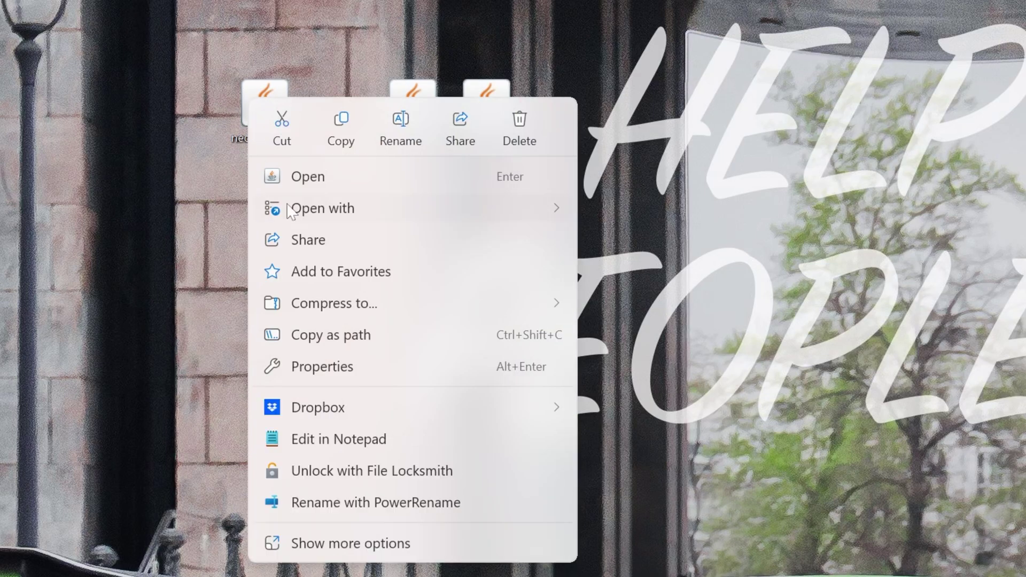
mouse_move(338, 217)
left_click(671, 208)
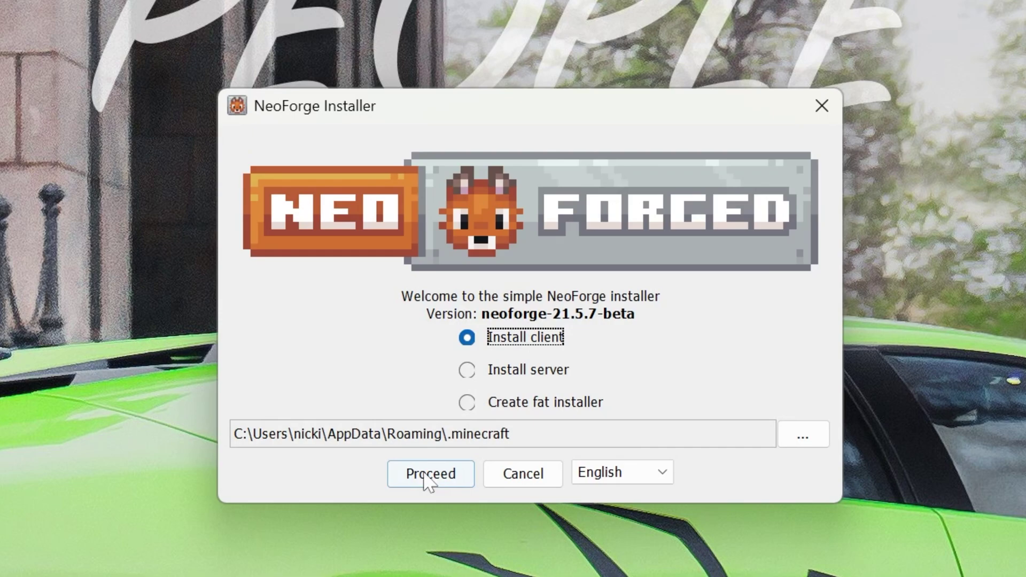
left_click(426, 474)
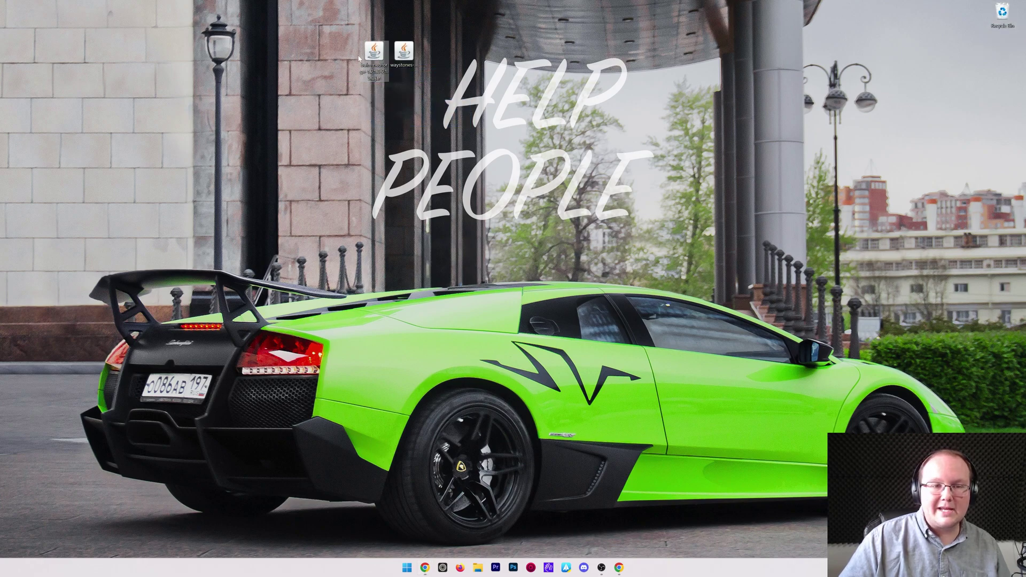
Switch to Minecraft Launcher and toggle the Modded versions filter off and on in the Java Edition installations.
key("super")
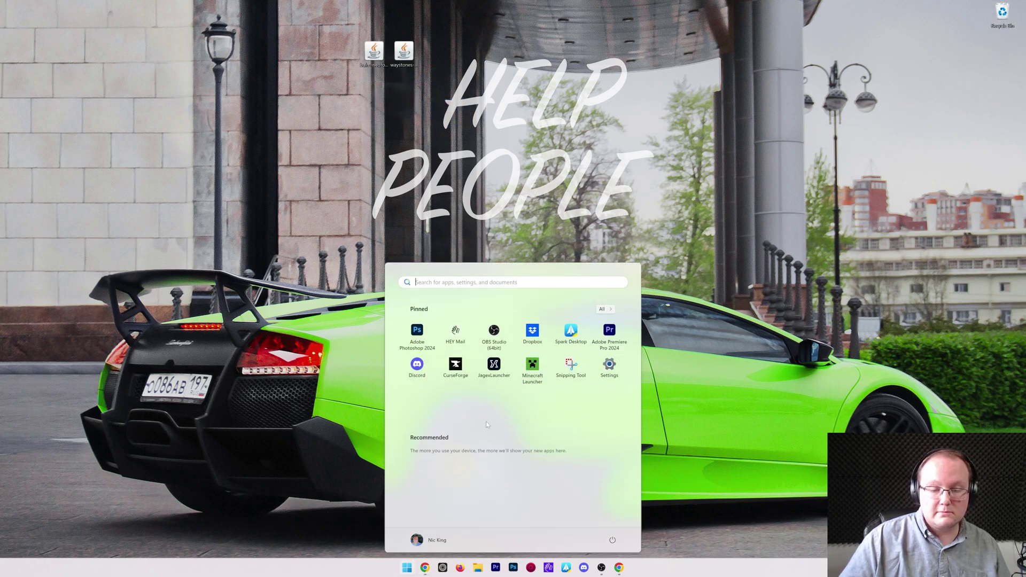
left_click(545, 370)
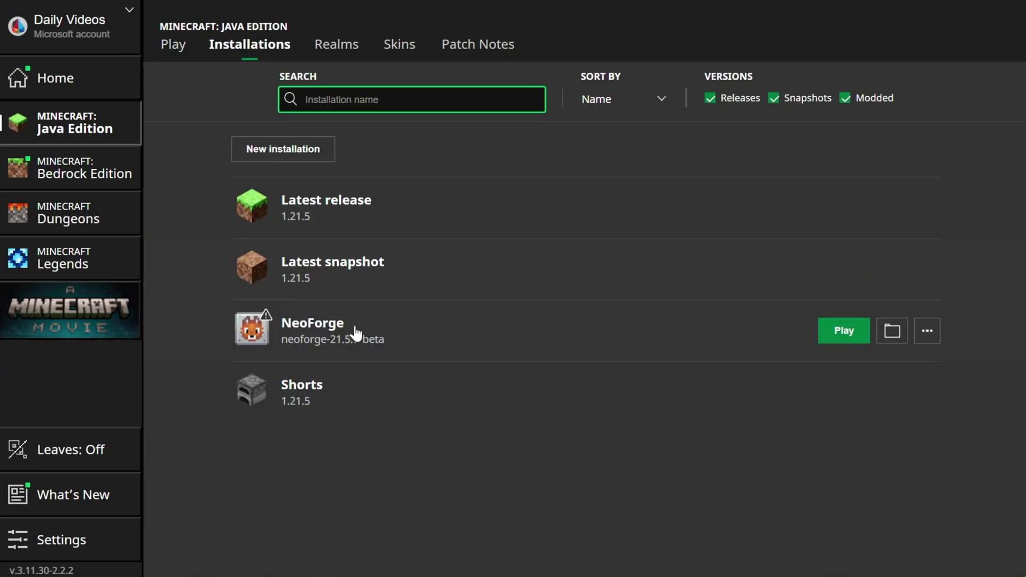
left_click(878, 98)
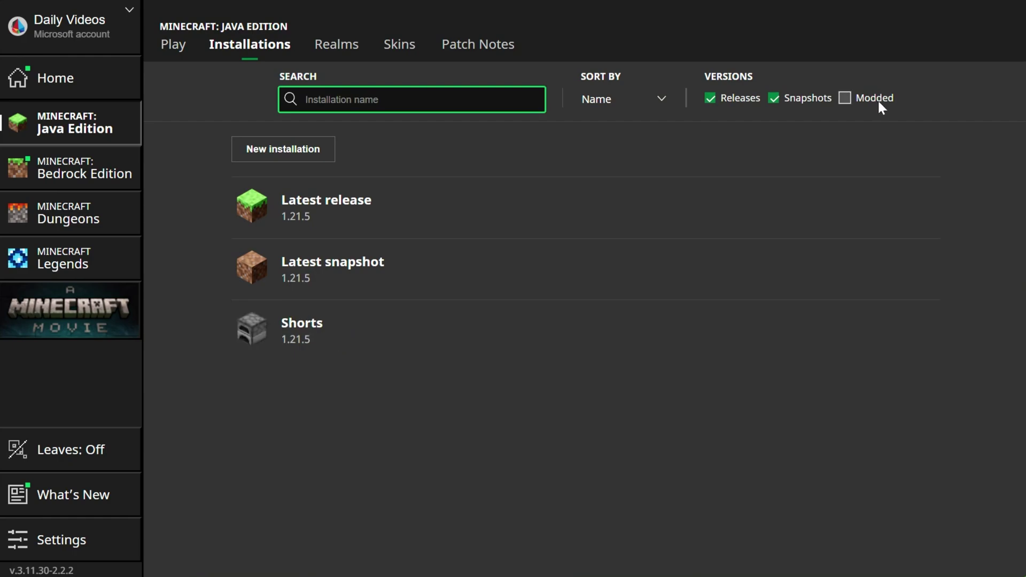
left_click(878, 98)
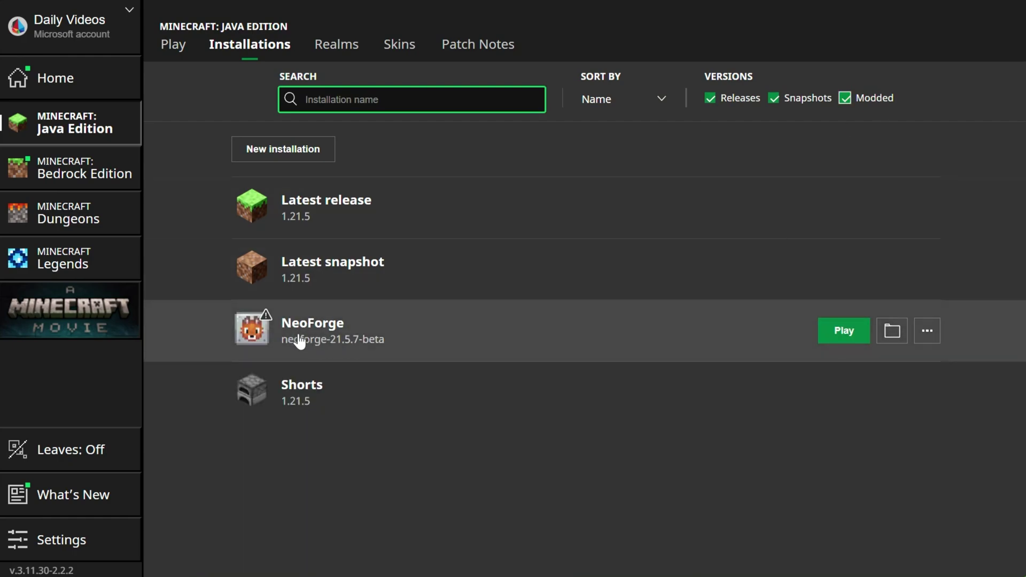
Create an installation named SimpleGameHosting.com using release neoforge-21.5.7-beta at a resolution of 2560 x 1440.
left_click(283, 149)
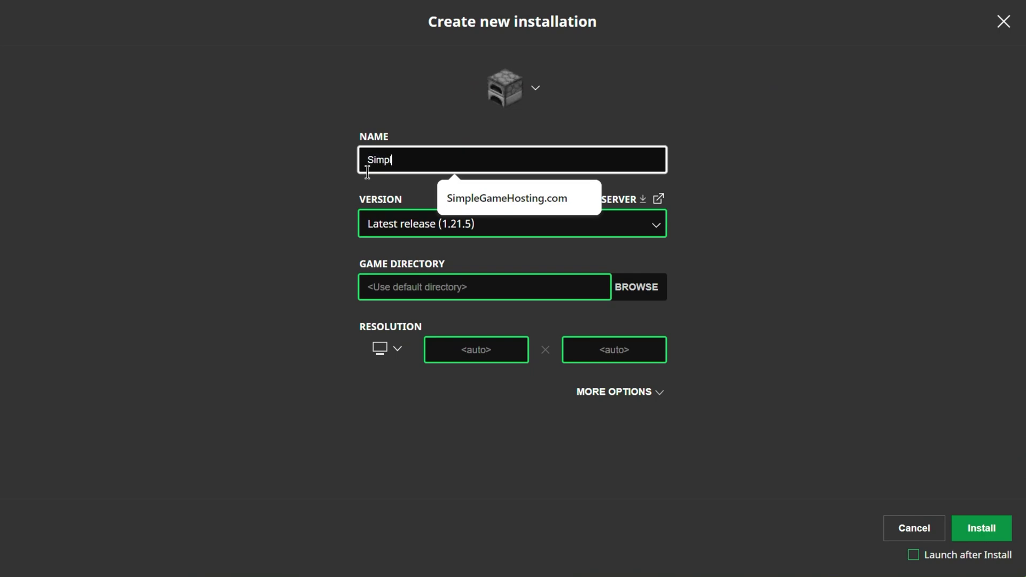
type("SimpleGameHosting.com")
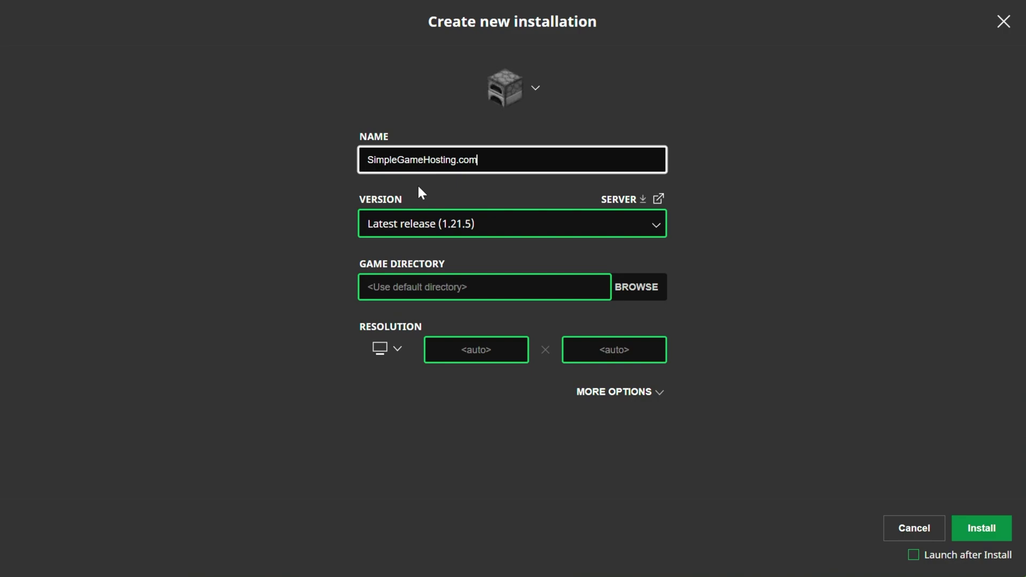
left_click(425, 222)
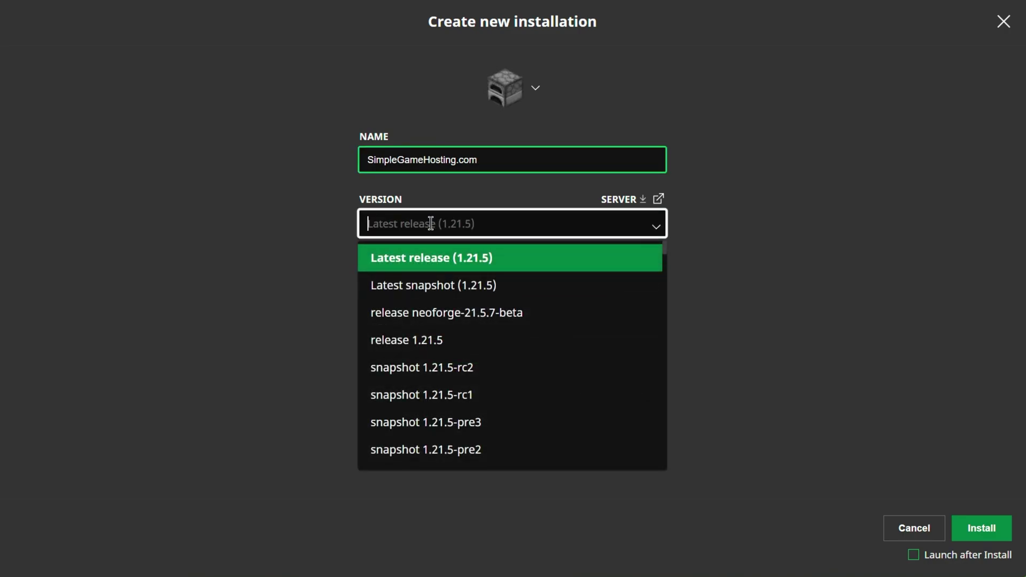
left_click(443, 310)
left_click(387, 377)
left_click(399, 343)
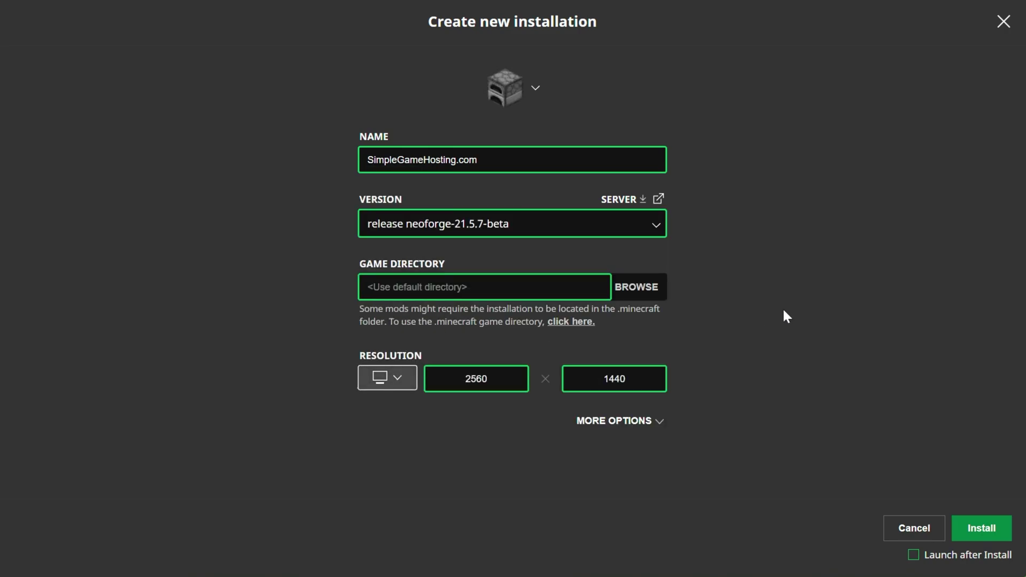
left_click(979, 529)
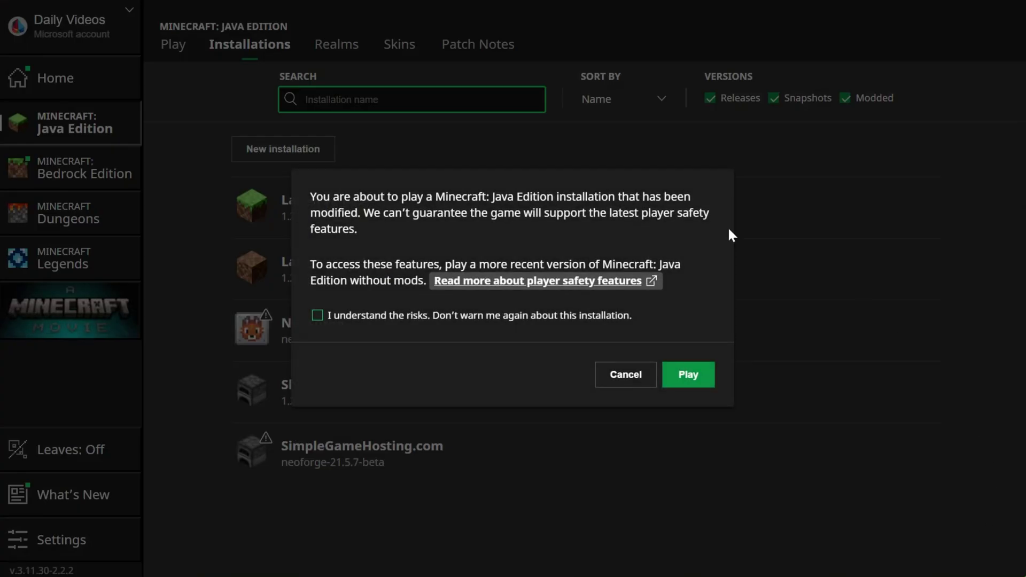
Launch the SimpleGameHosting.com installation and accept the modified-game warning.
left_click(636, 384)
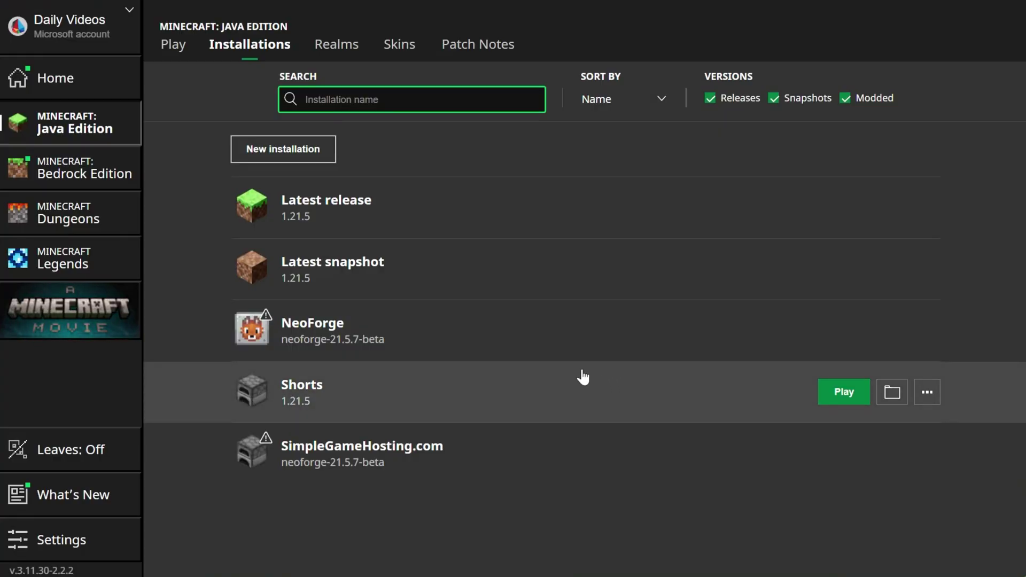
left_click(844, 457)
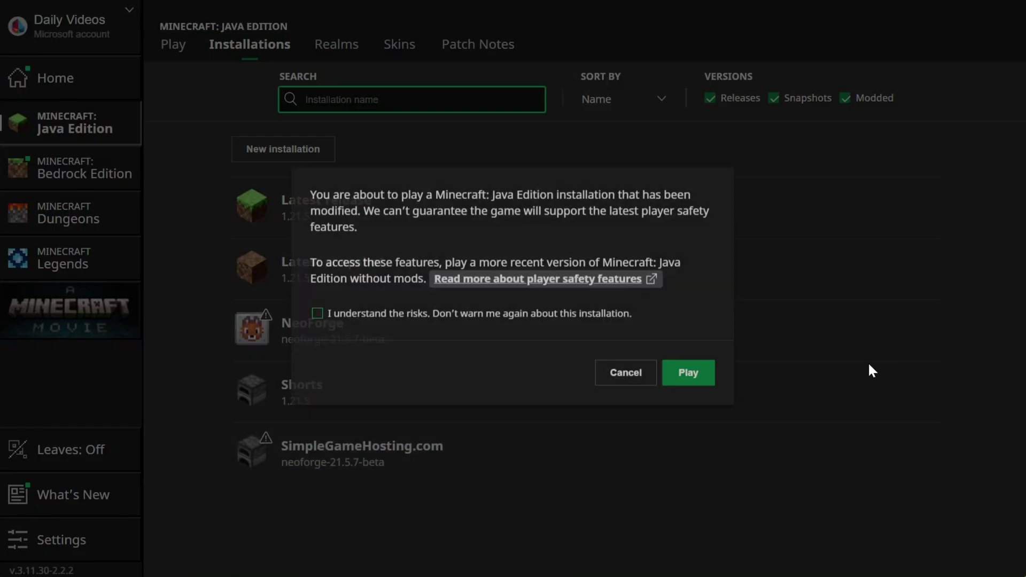
left_click(680, 375)
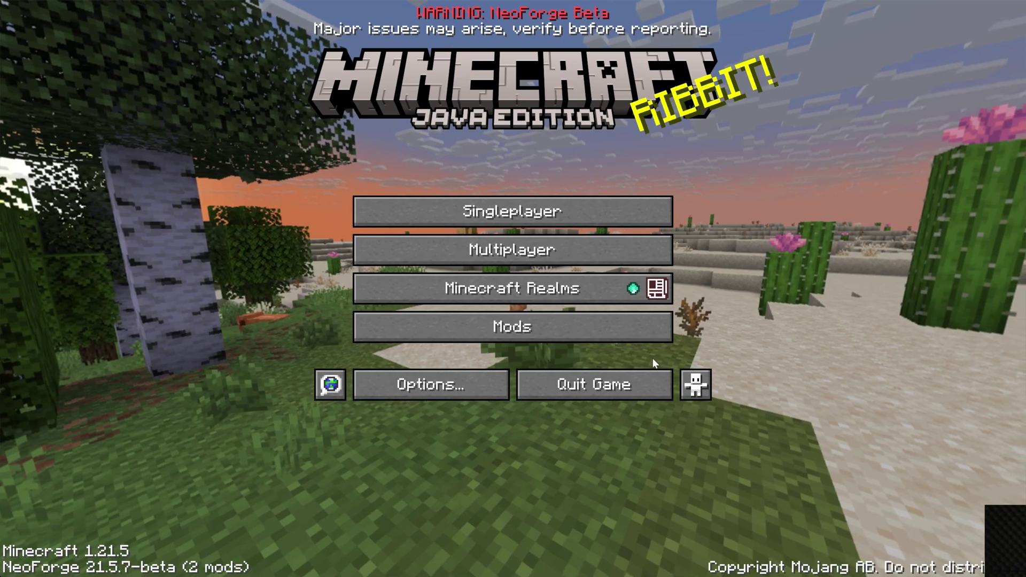
Open the mods folder from the game's mod list and move the Balm and Waystones jar files into it from the desktop.
left_click(632, 341)
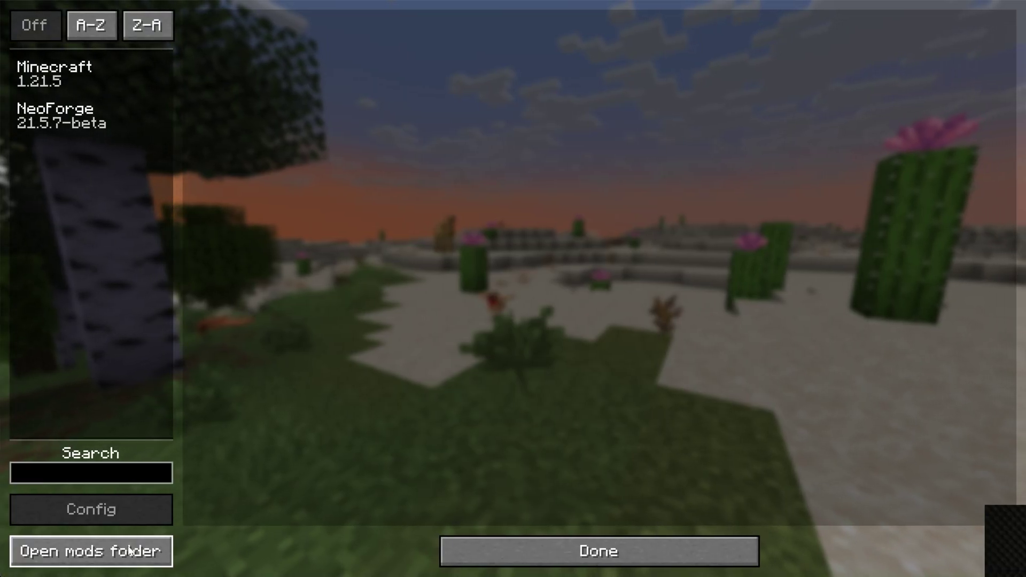
left_click(502, 542)
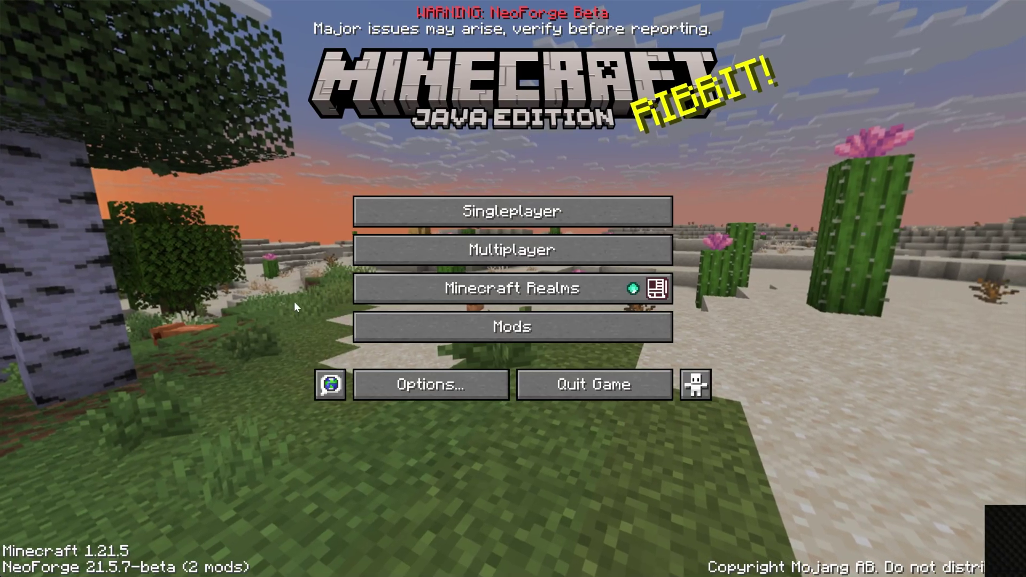
left_click(504, 335)
left_click(90, 551)
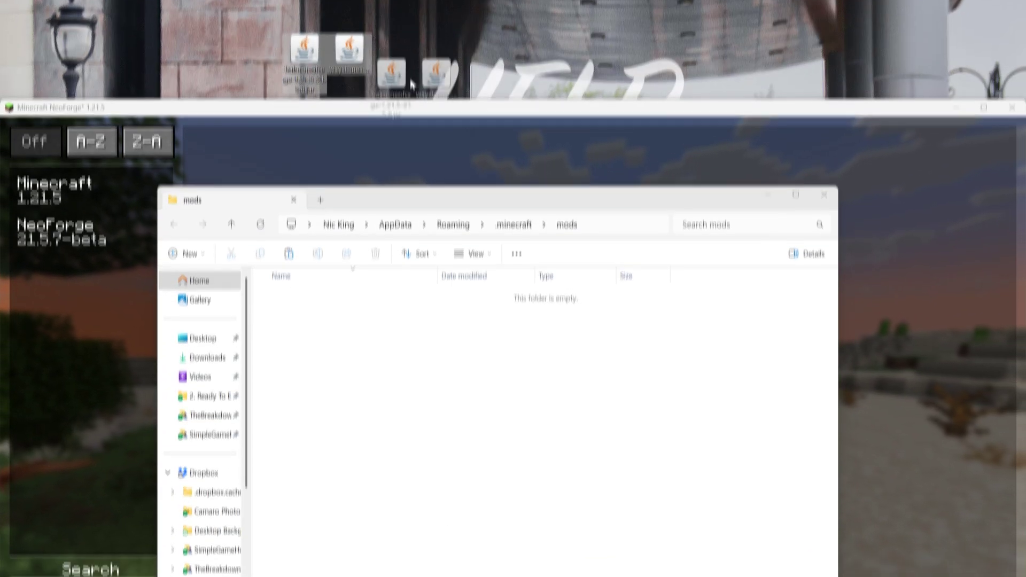
left_click_drag(410, 83, 342, 350)
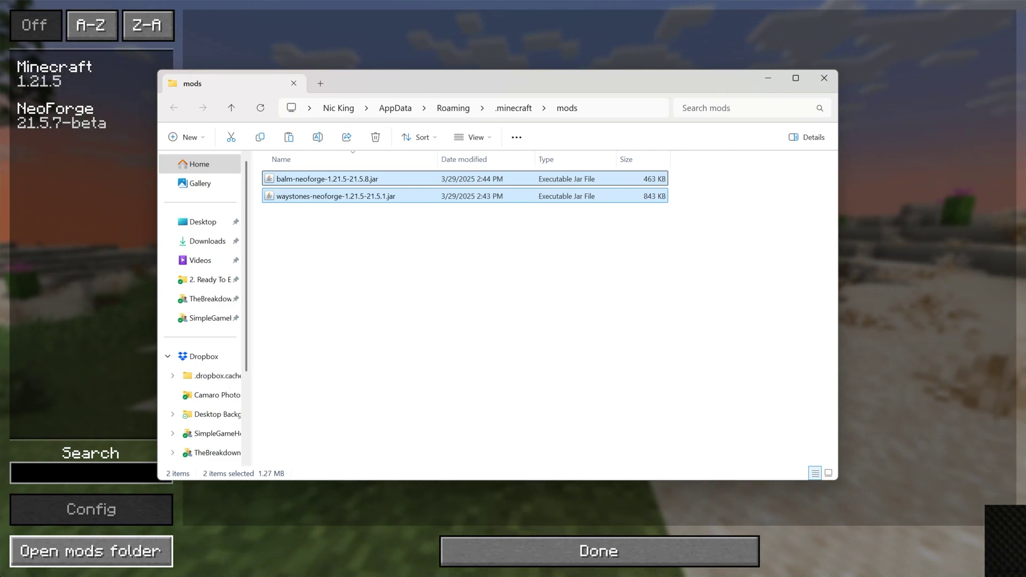
left_click(372, 215)
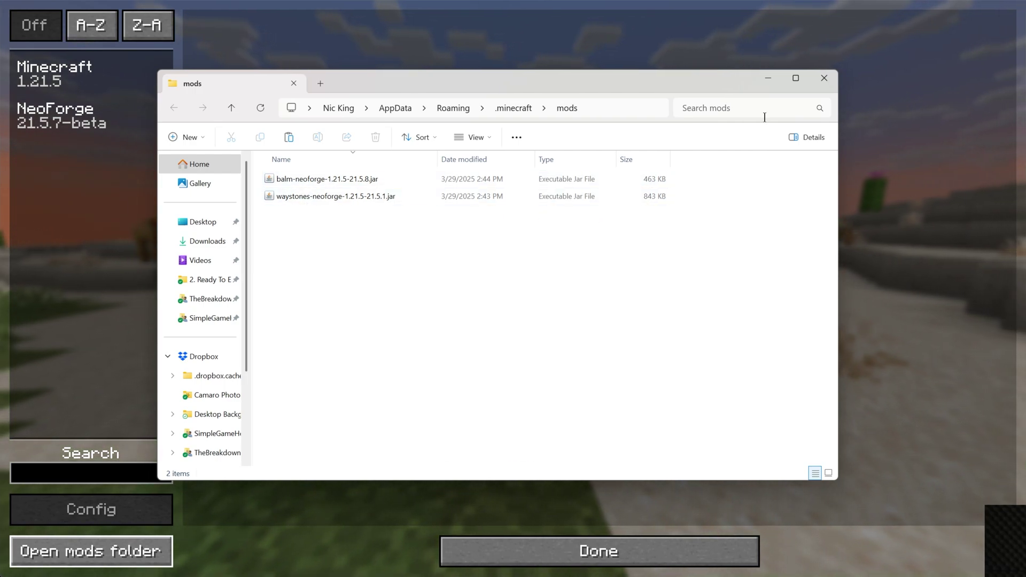
left_click(824, 79)
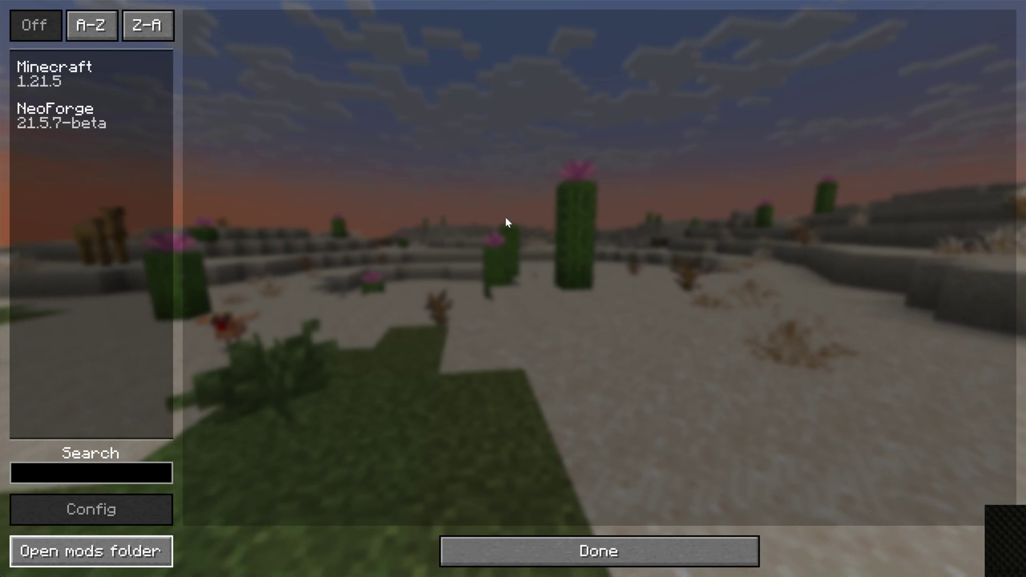
Quit the game and relaunch the SimpleGameHosting.com installation from Minecraft Launcher.
left_click(551, 548)
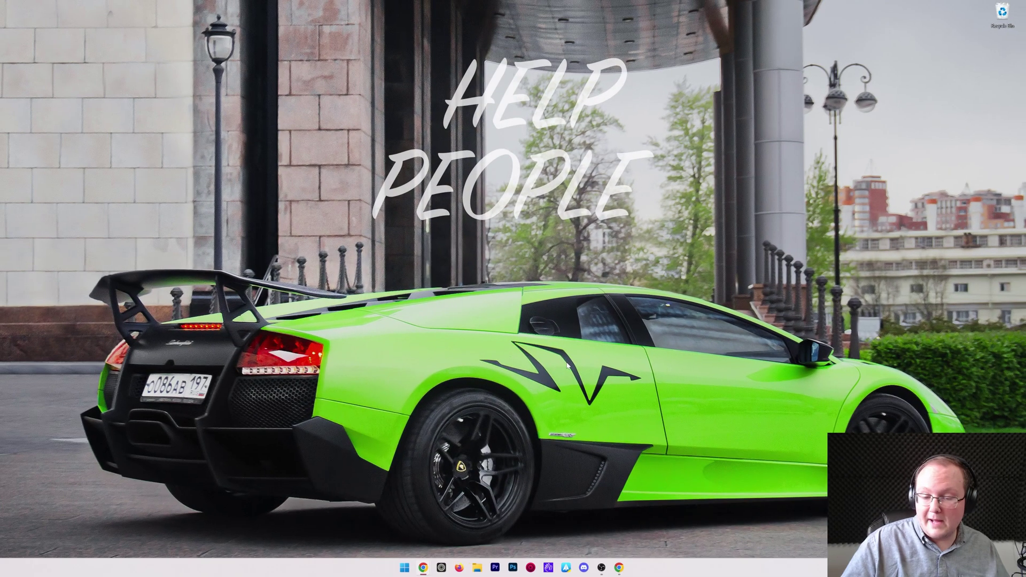
left_click(406, 567)
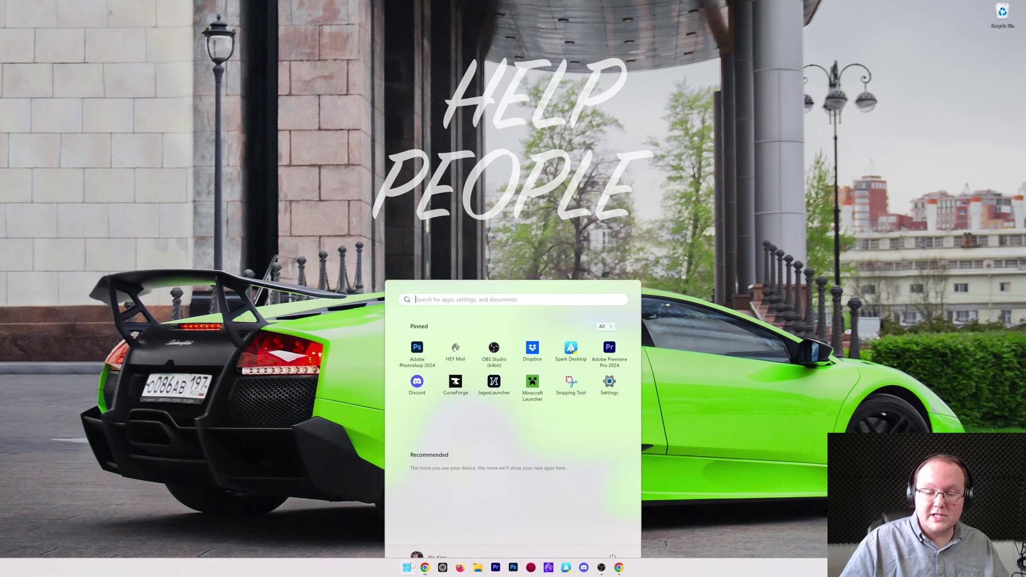
left_click(554, 373)
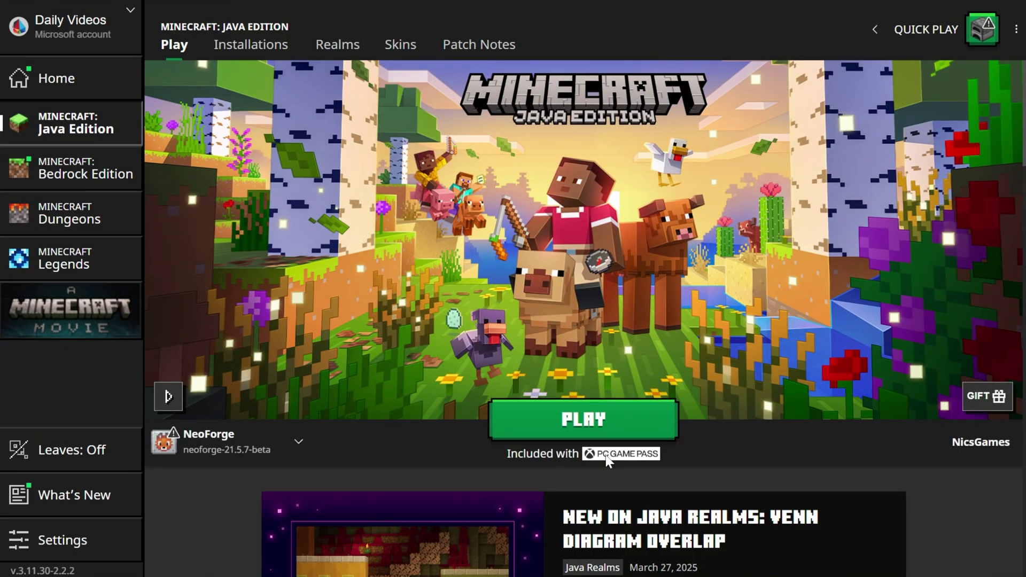
left_click(292, 59)
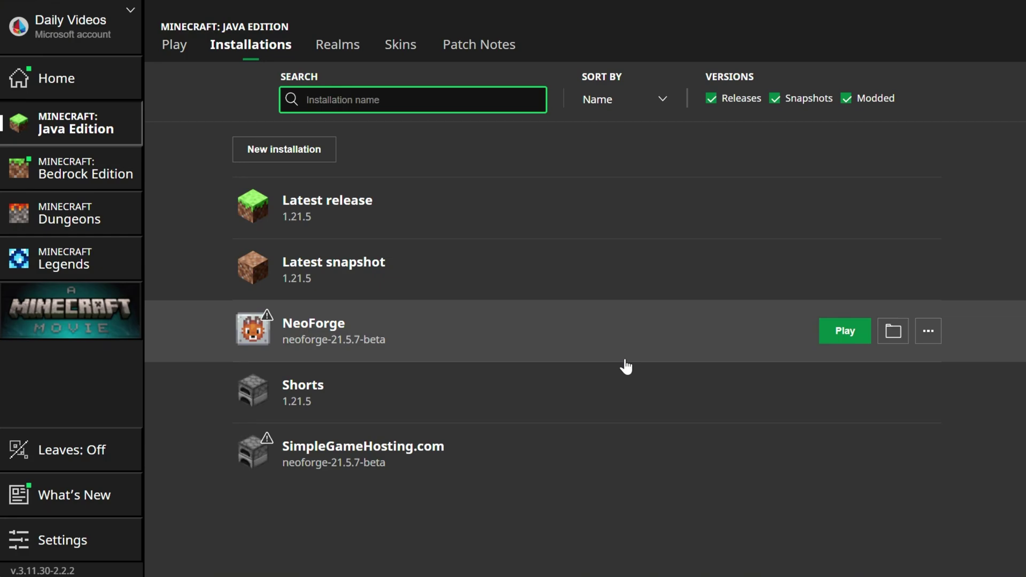
left_click(845, 456)
left_click(694, 376)
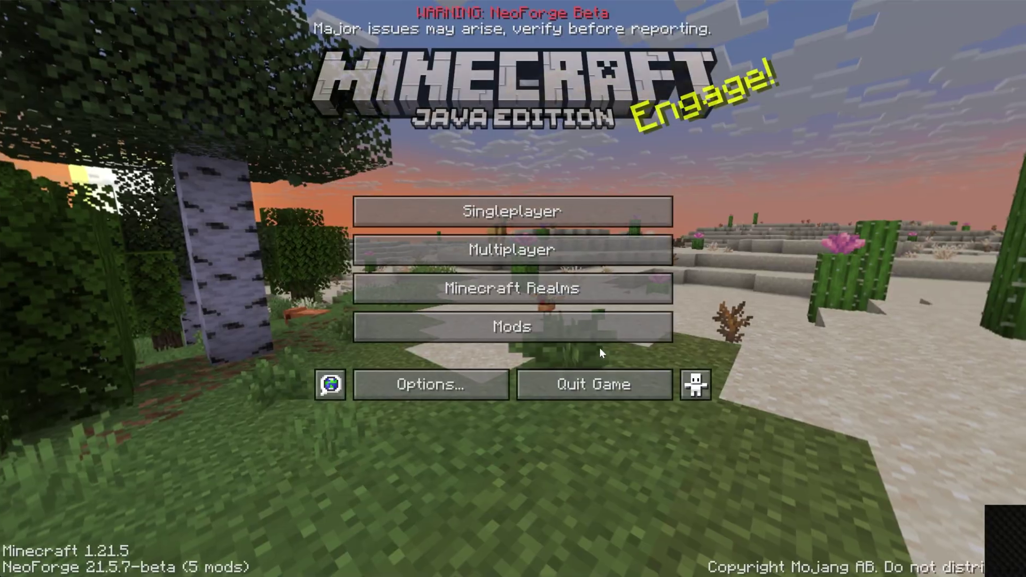
Examine the Waystones and Balm entries in the game's mod list.
left_click(592, 342)
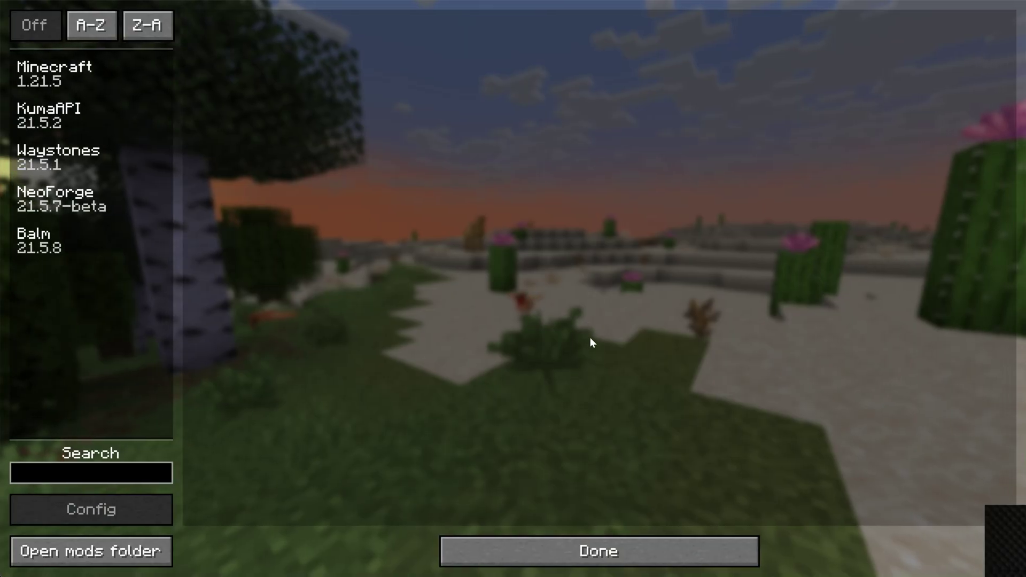
left_click(47, 160)
left_click(65, 235)
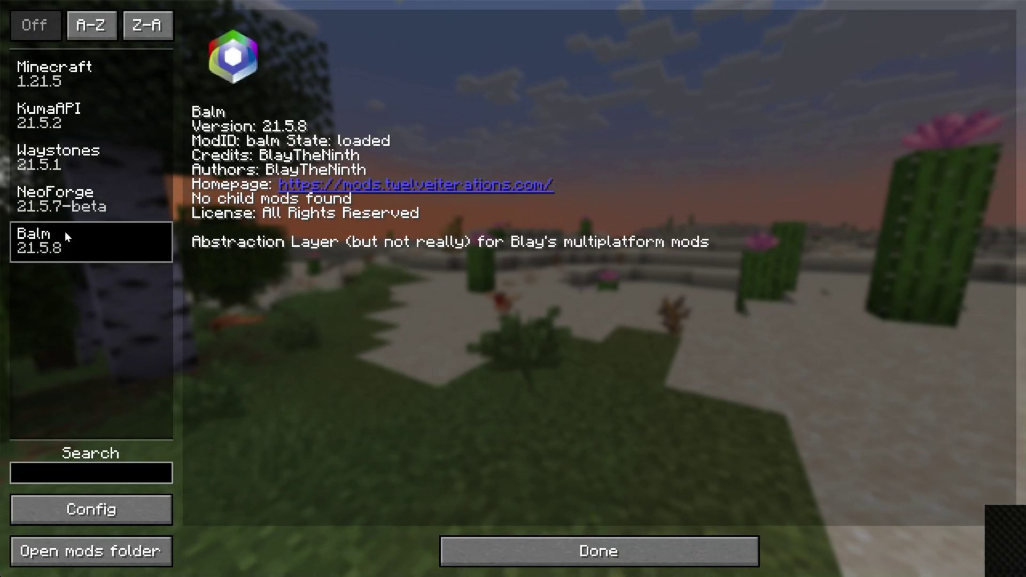
key("Escape")
Load the singleplayer world Waystones saved in version 1.21.5.
left_click(495, 211)
left_click(503, 114)
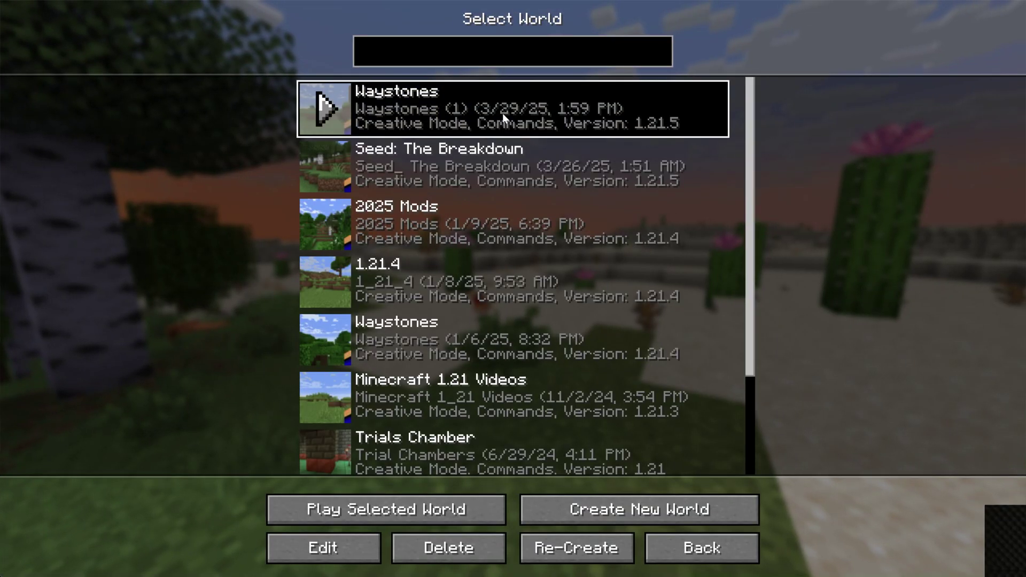
left_click(503, 114)
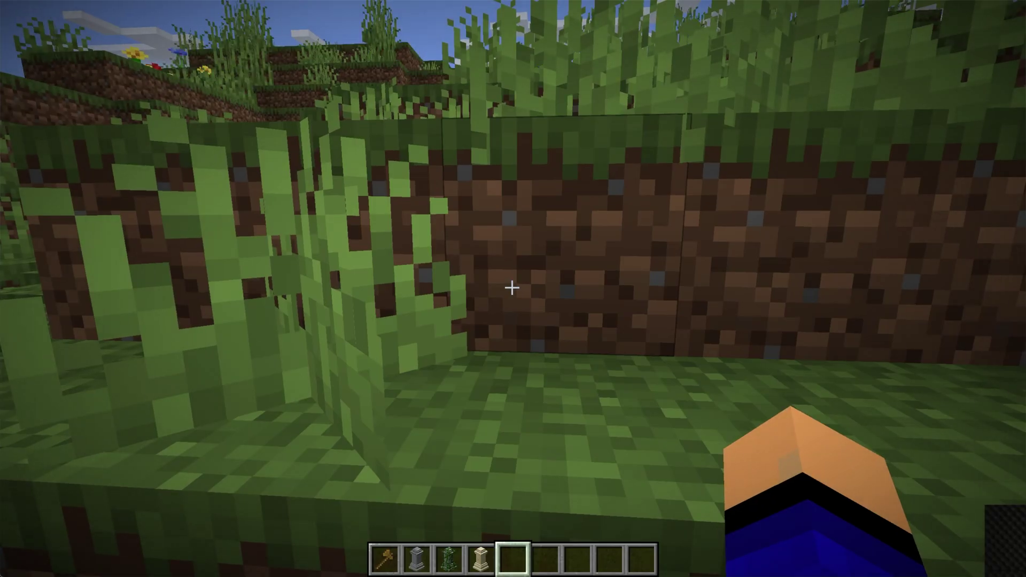
Teleport away from the sandstone waystone, walk to the mossy waystone and teleport from it back to the sandstone one.
key("w")
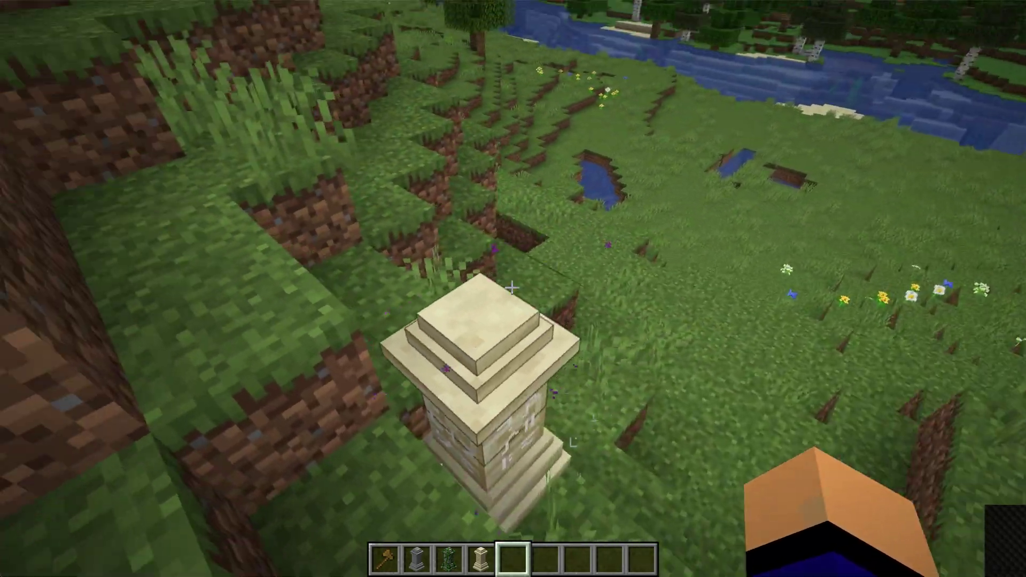
right_click(513, 289)
left_click(513, 291)
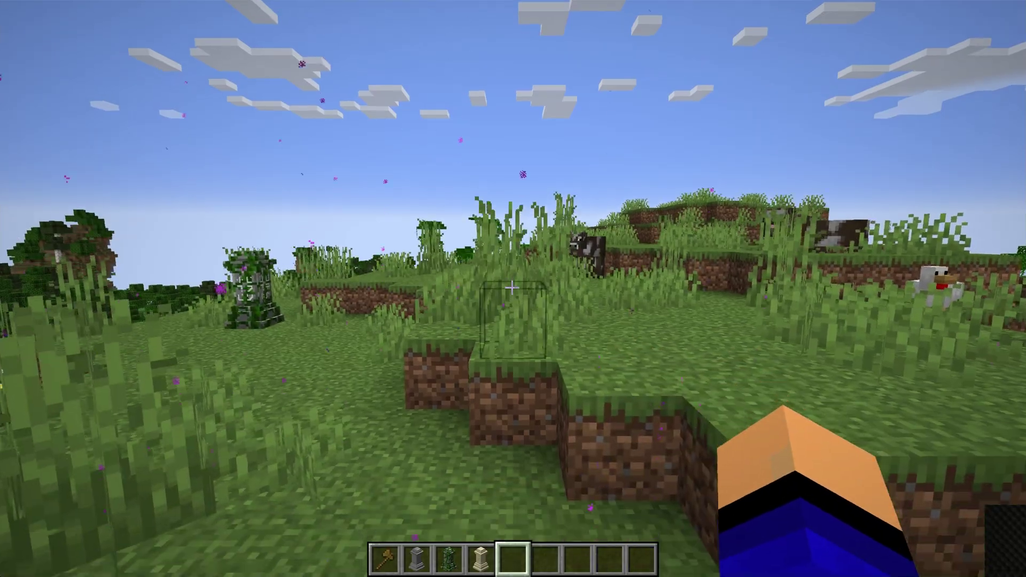
key("w")
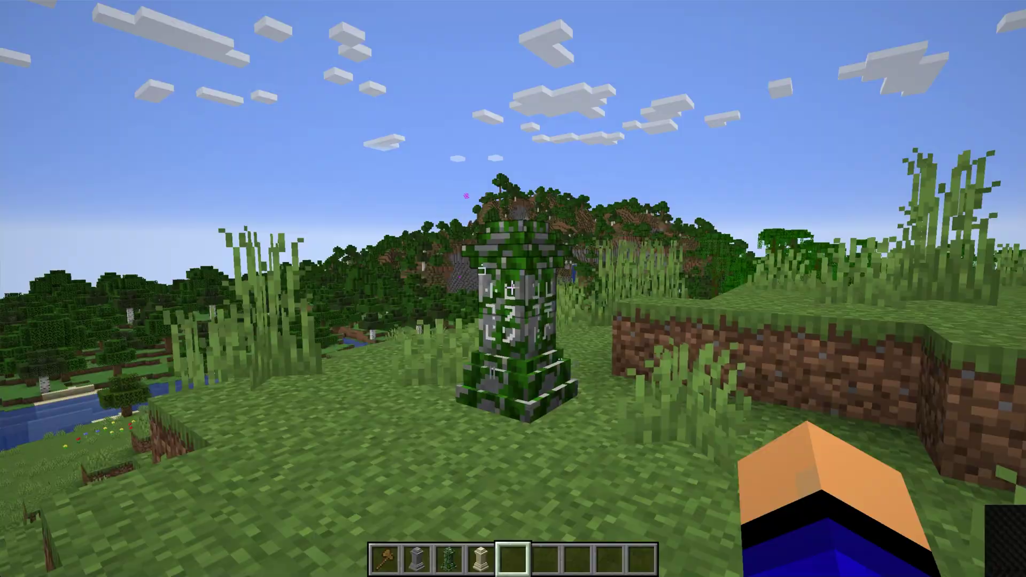
right_click(513, 289)
left_click(534, 338)
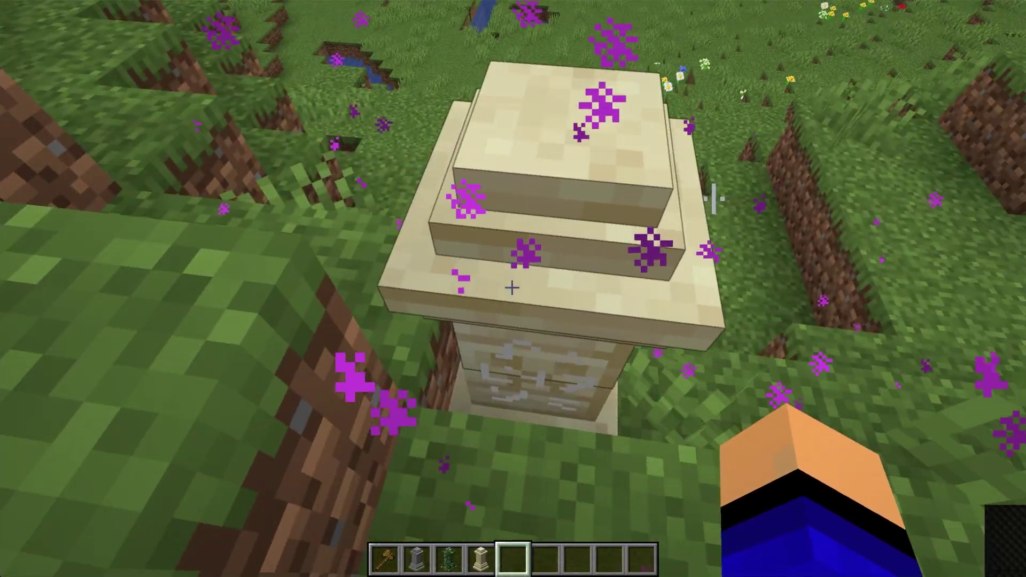
Teleport repeatedly between the waystones, including Untitled Waystone and asdfasdf, and end at wadfasdfasdf.
right_click(513, 289)
left_click(502, 255)
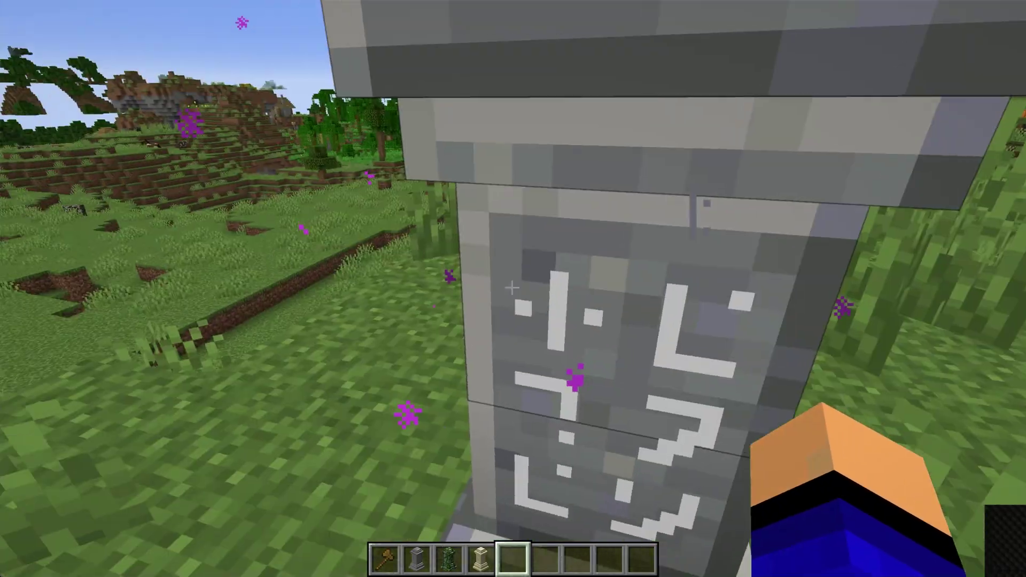
right_click(513, 289)
left_click(540, 362)
right_click(514, 288)
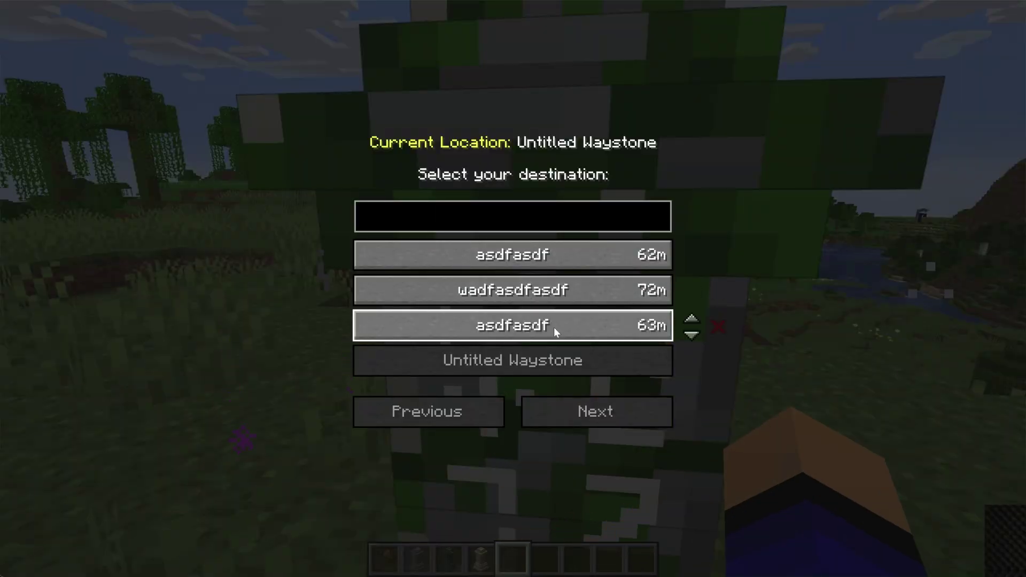
left_click(539, 321)
right_click(513, 289)
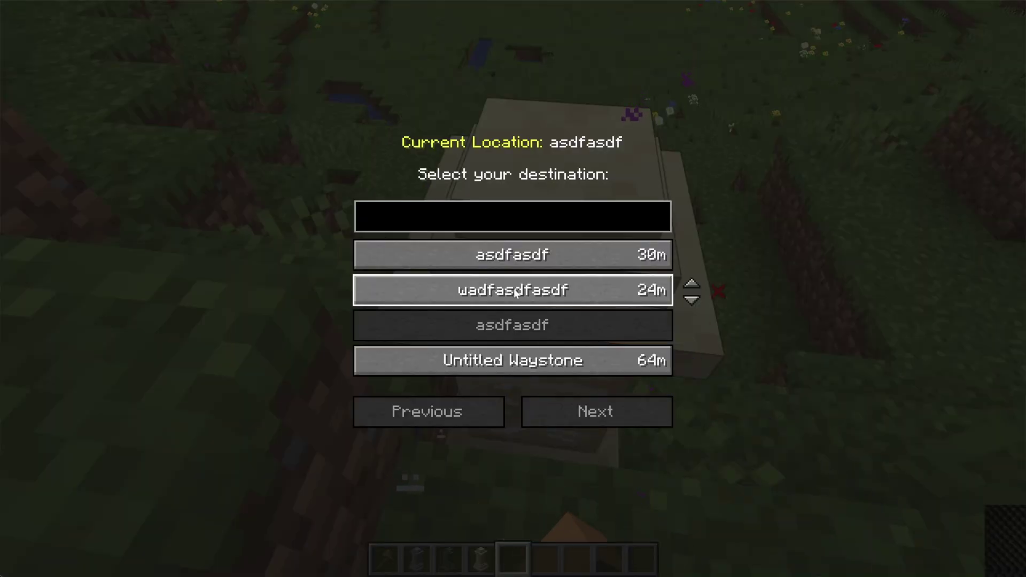
left_click(513, 289)
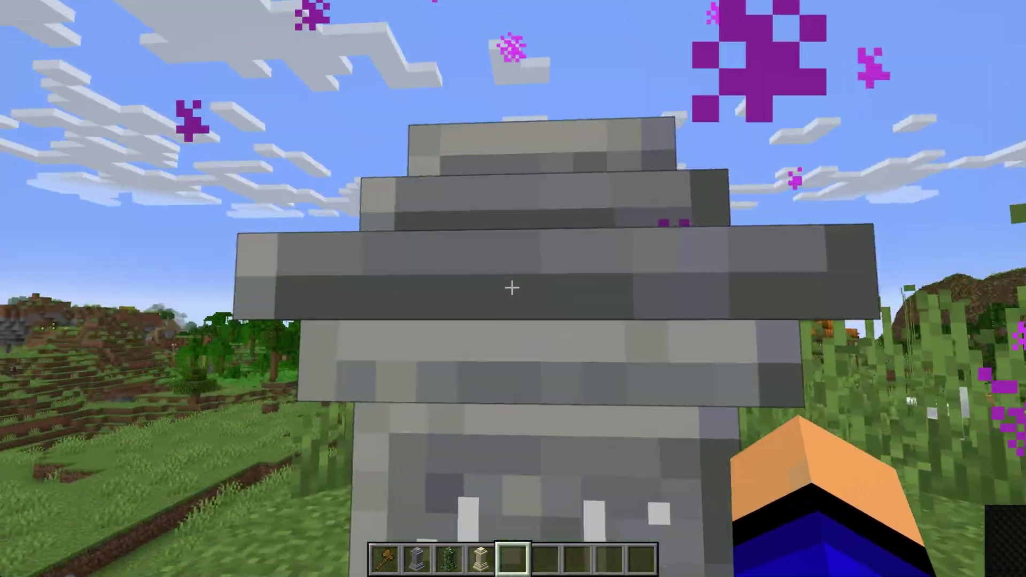